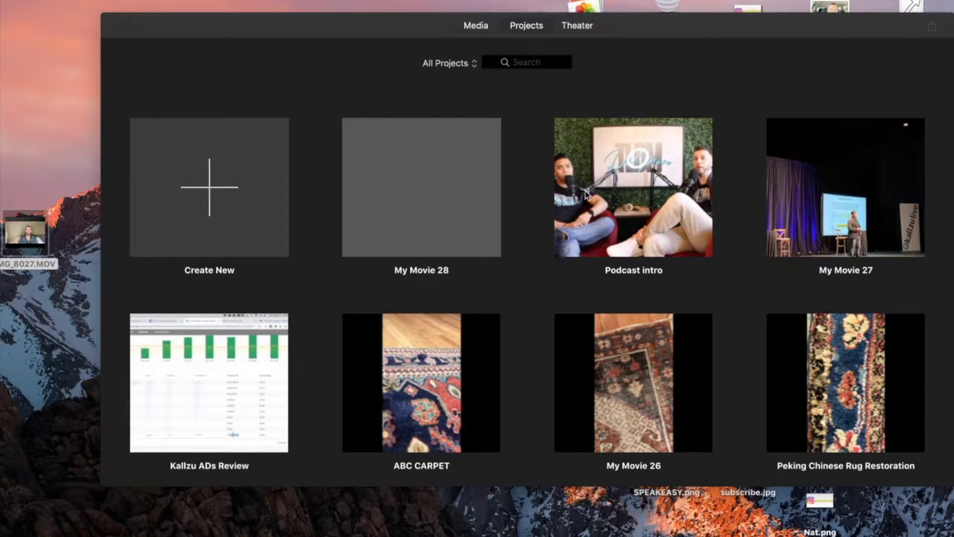
left_click(80, 1)
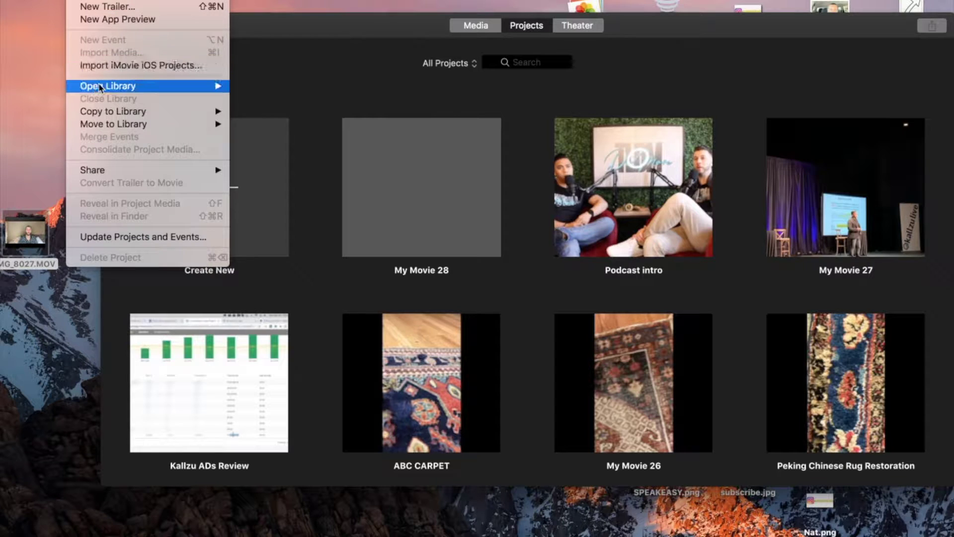
mouse_move(102, 86)
left_click(341, 91)
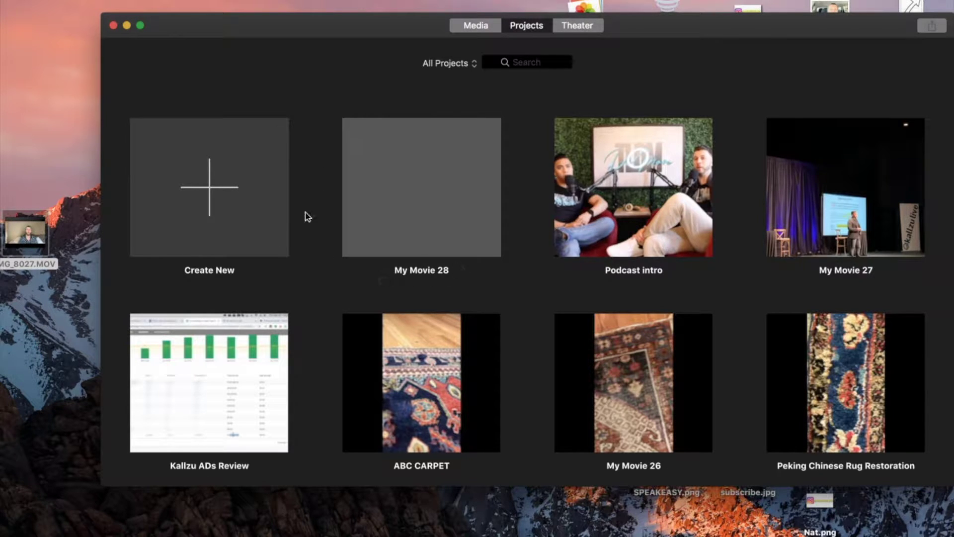
Create a new movie project
left_click(204, 192)
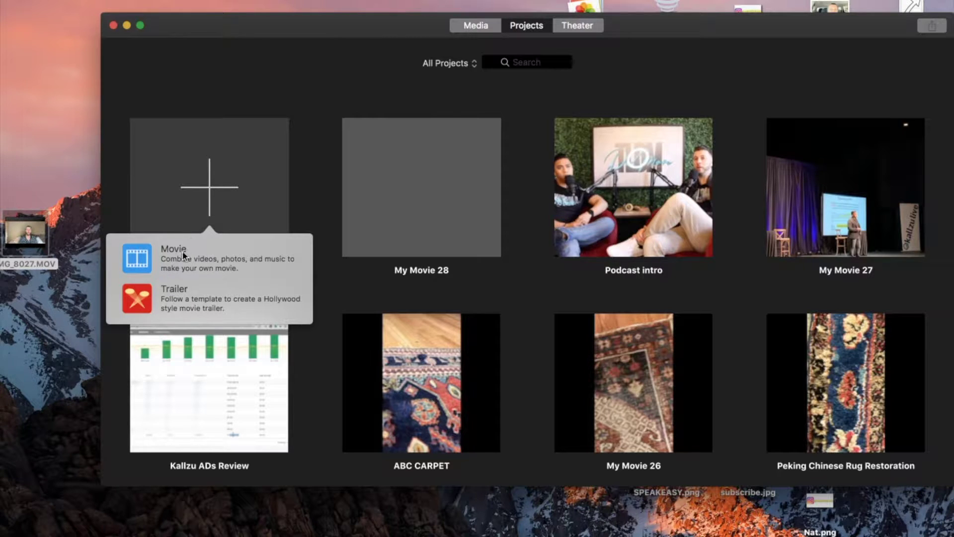
left_click(205, 253)
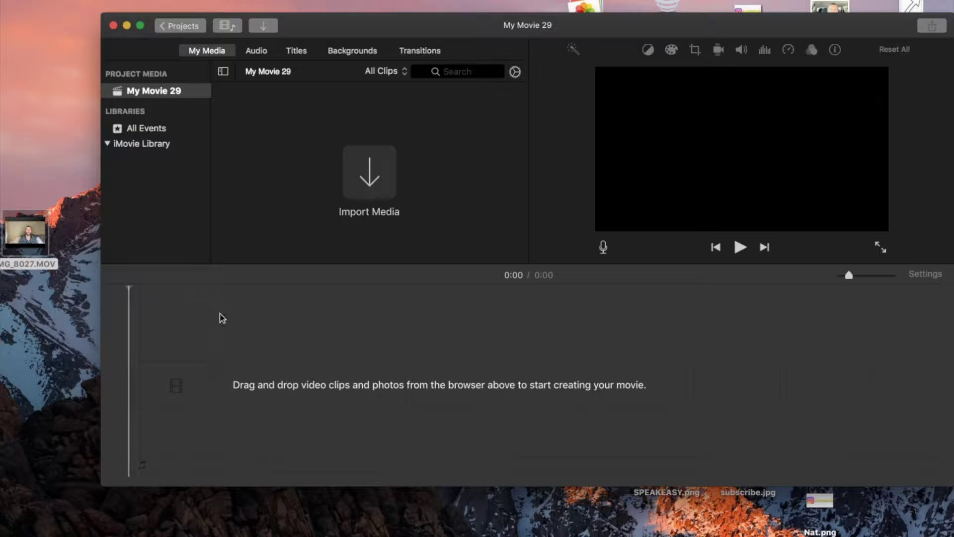
Import IMG_8027.MOV from the Desktop into the project media and place it in the empty timeline
left_click(24, 231)
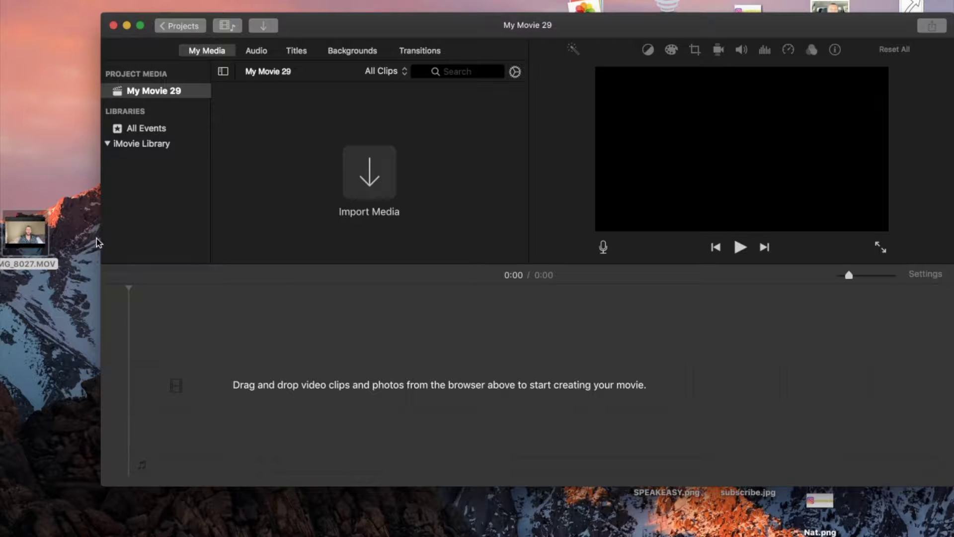
left_click(372, 176)
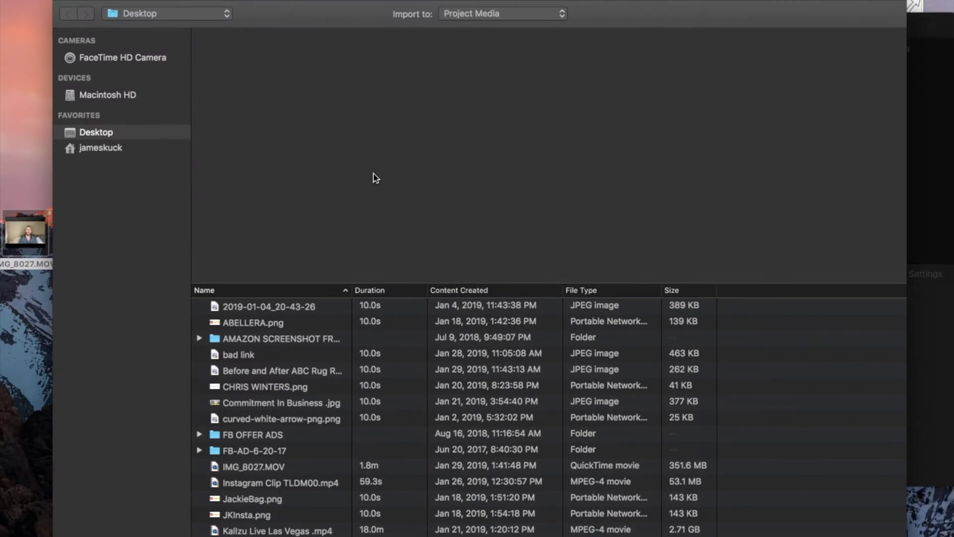
left_click(190, 21)
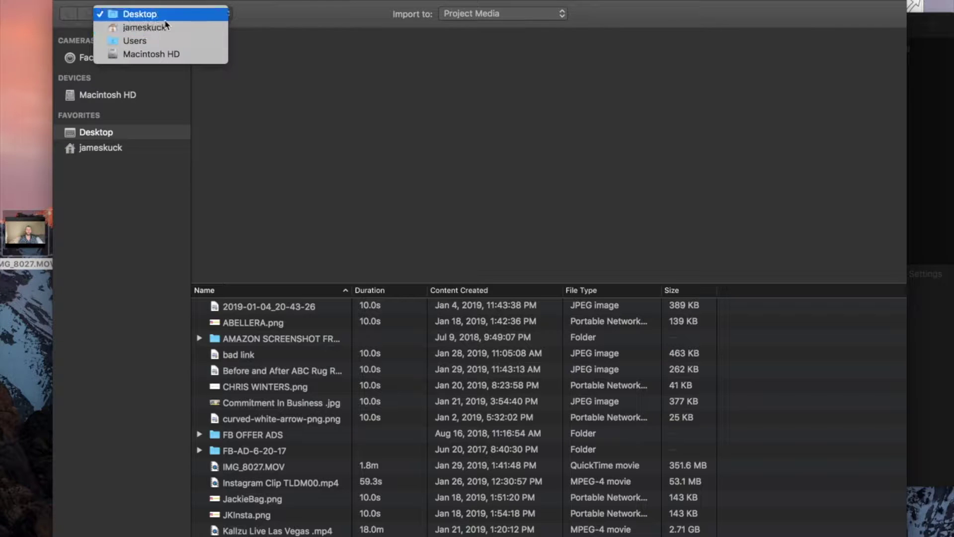
left_click(166, 15)
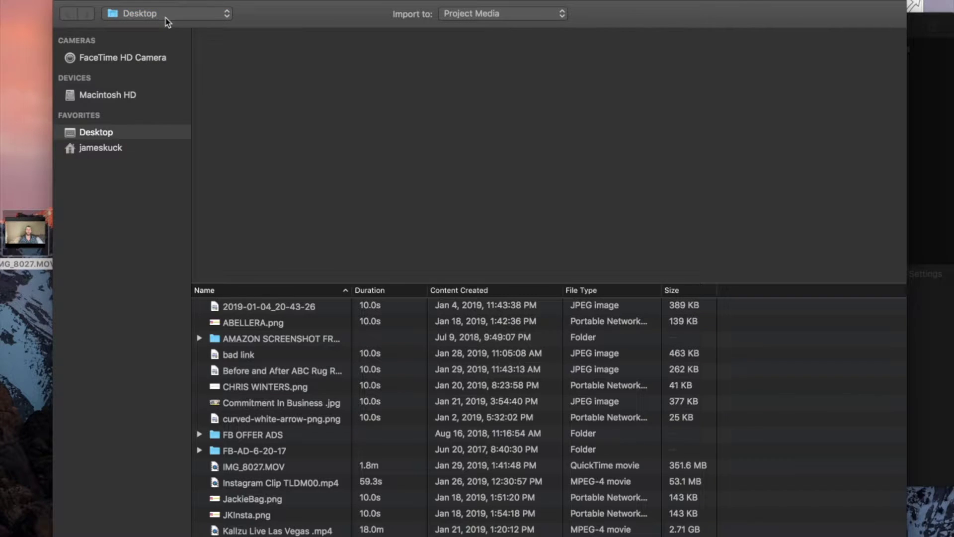
scroll(273, 331, "down", 2)
left_click(268, 417)
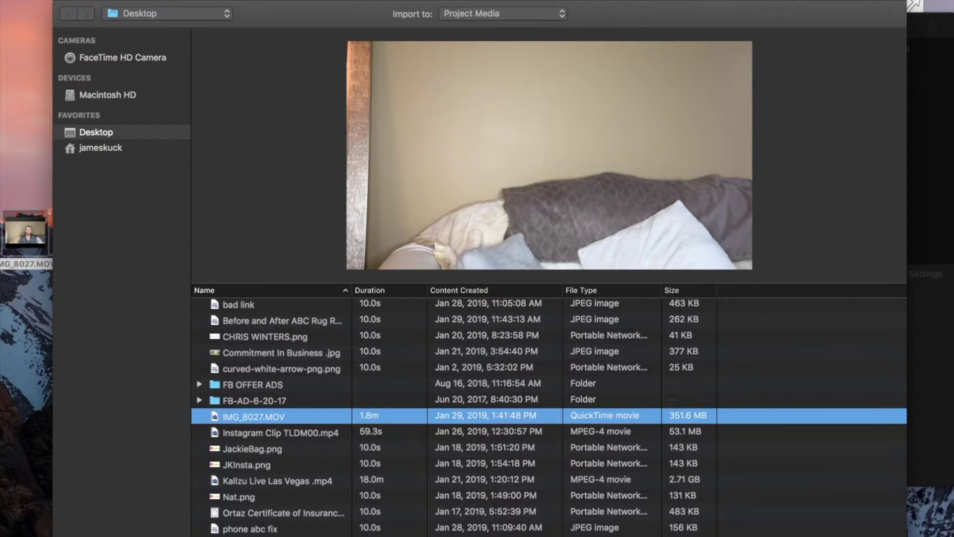
key("Return")
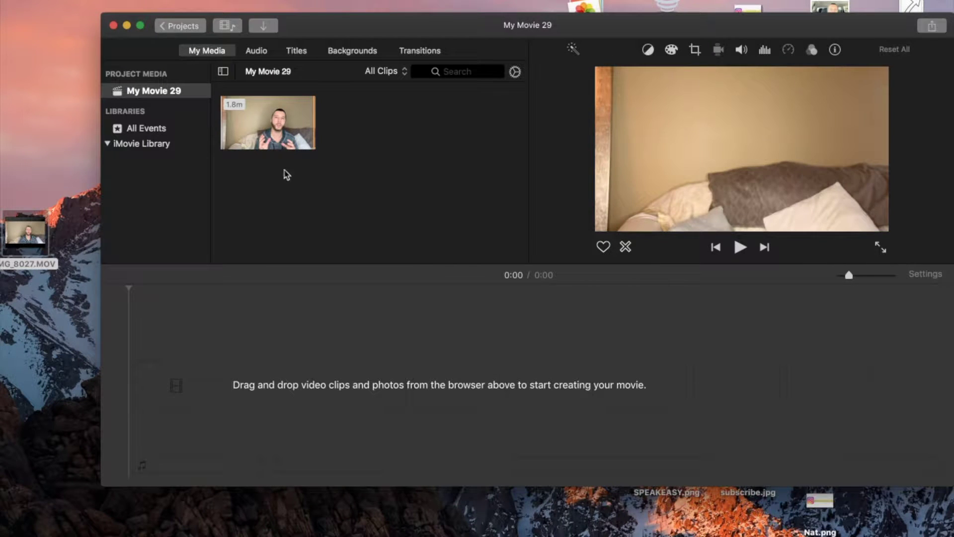
left_click_drag(275, 147, 148, 387)
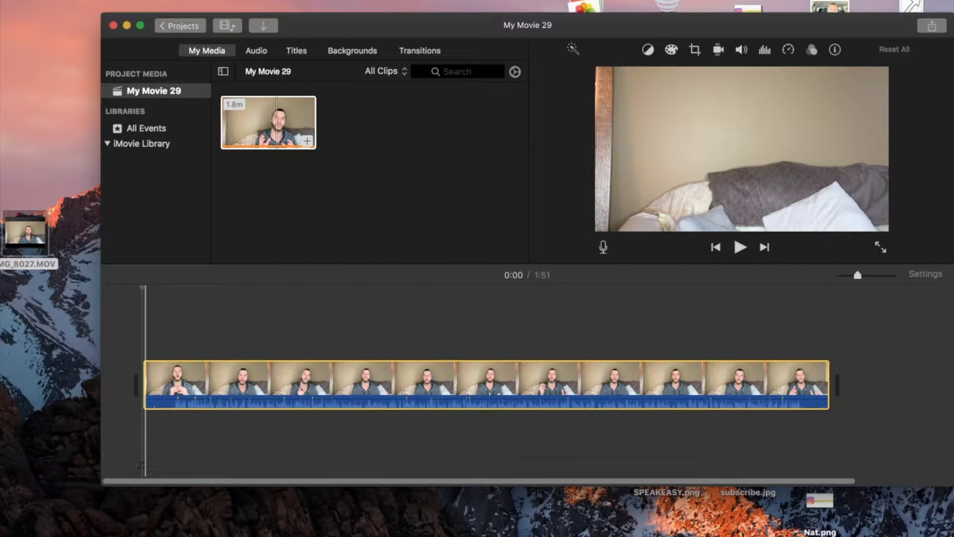
left_click(82, 0)
mouse_move(141, 0)
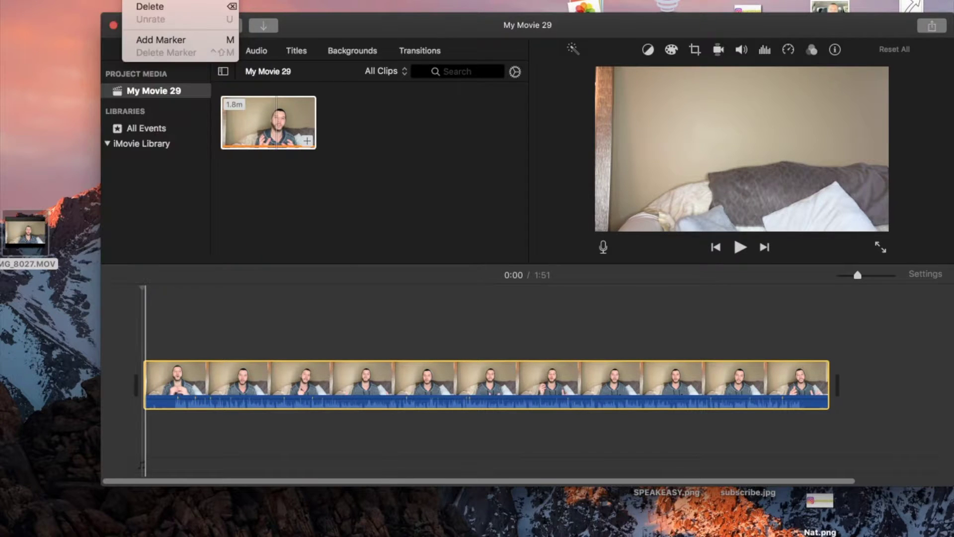
mouse_move(248, 0)
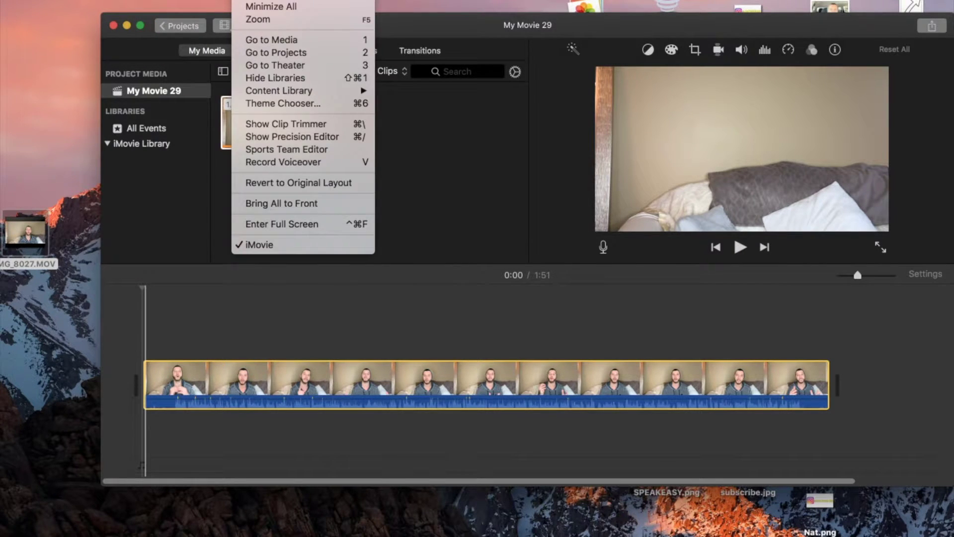
mouse_move(82, 0)
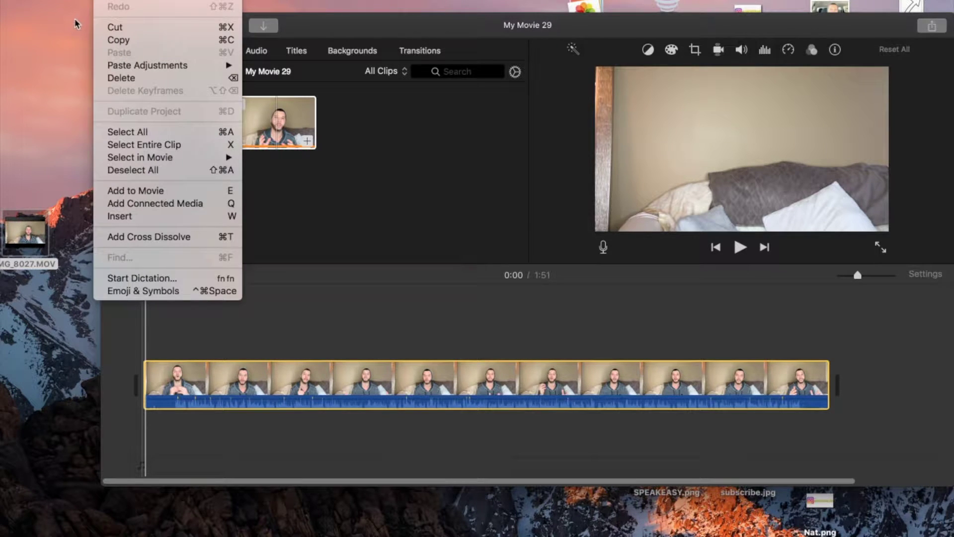
left_click(69, 29)
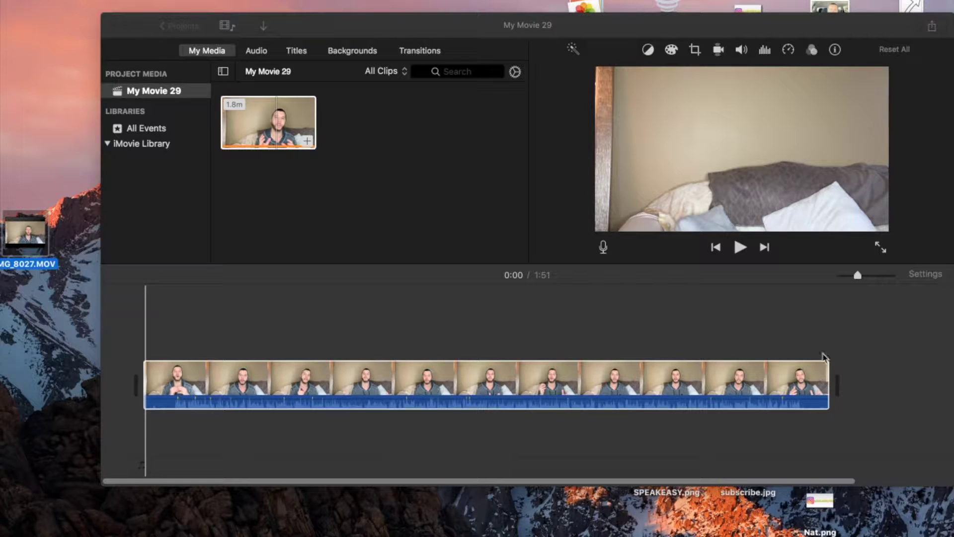
Cut the unwanted opening by splitting the clip at about 0:05 and deleting the part before the split
left_click(860, 278)
left_click_drag(860, 277, 883, 280)
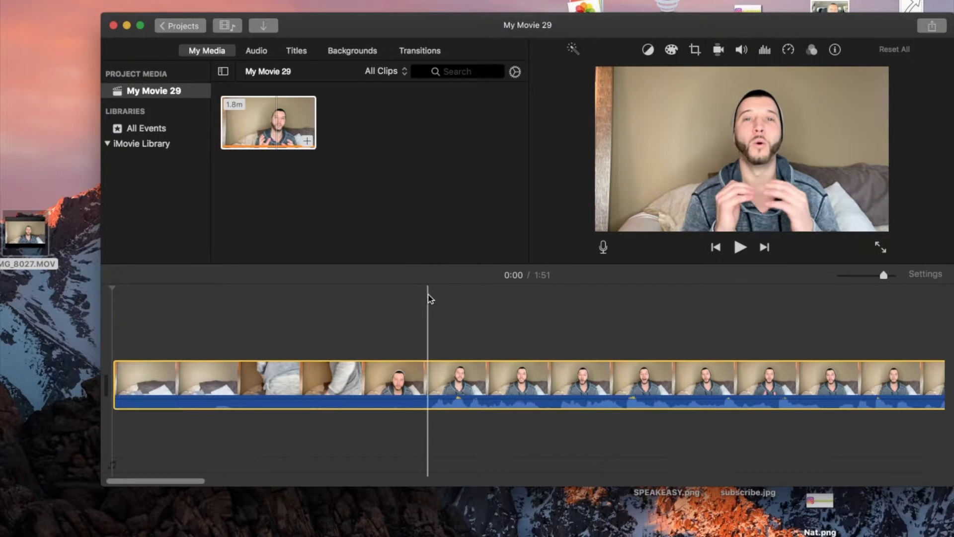
left_click(425, 378)
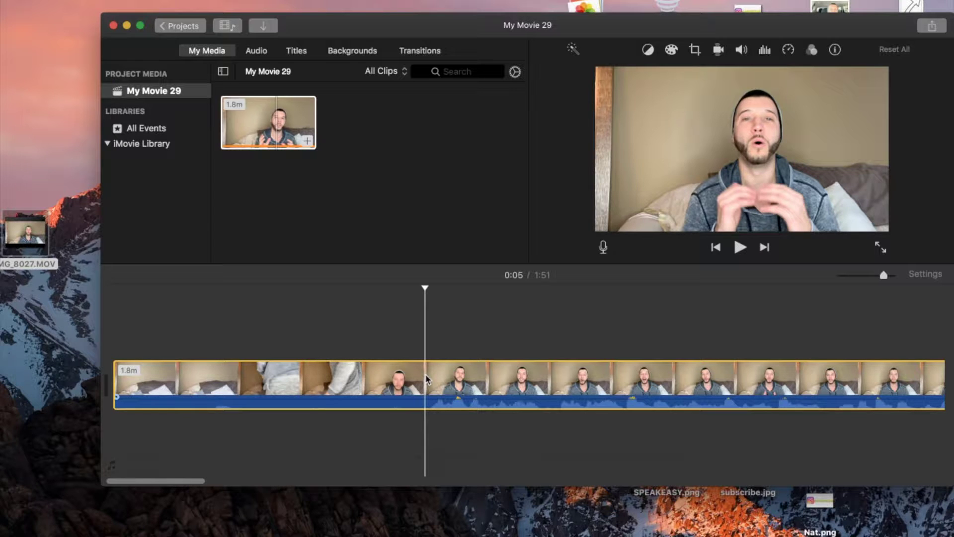
right_click(427, 378)
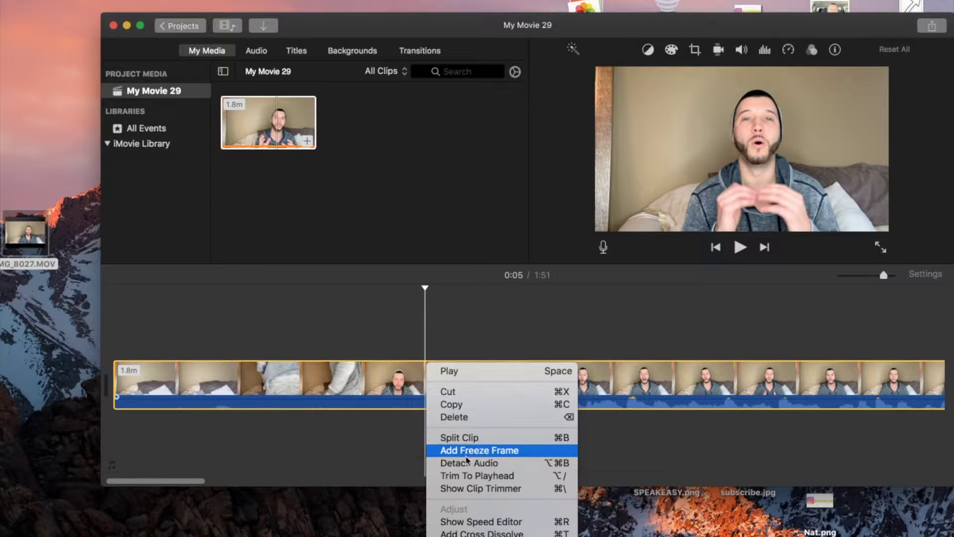
left_click(467, 438)
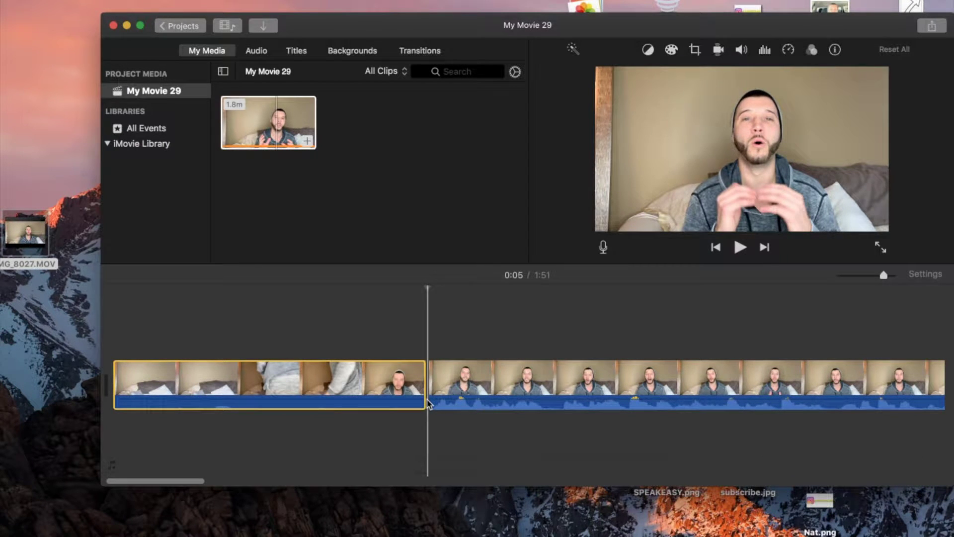
left_click(370, 381)
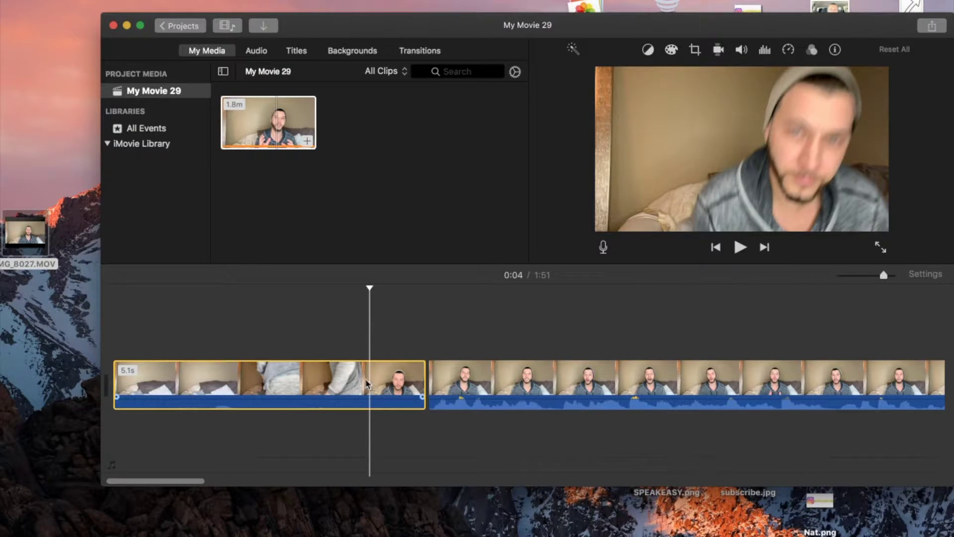
key("Delete")
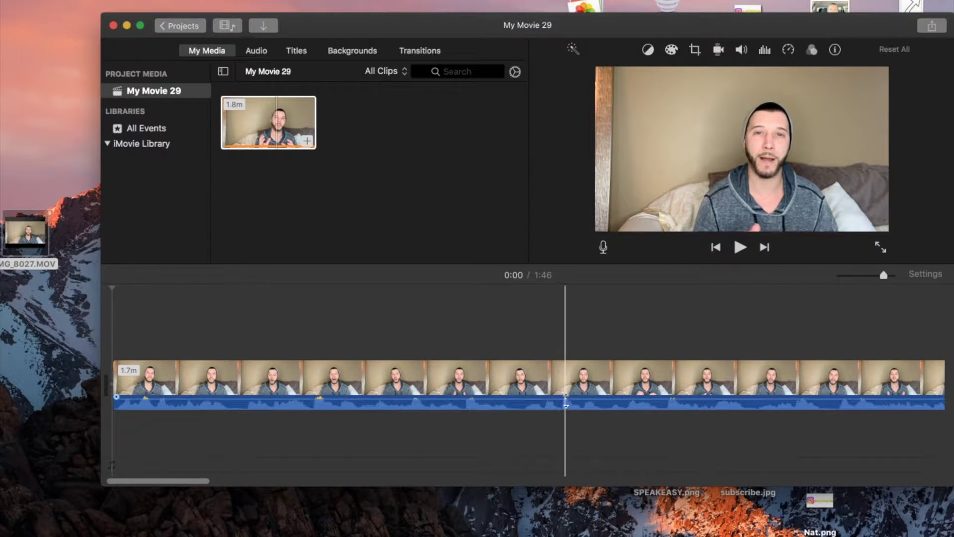
Split the clip at about 0:08 and undo that split
left_click(662, 382)
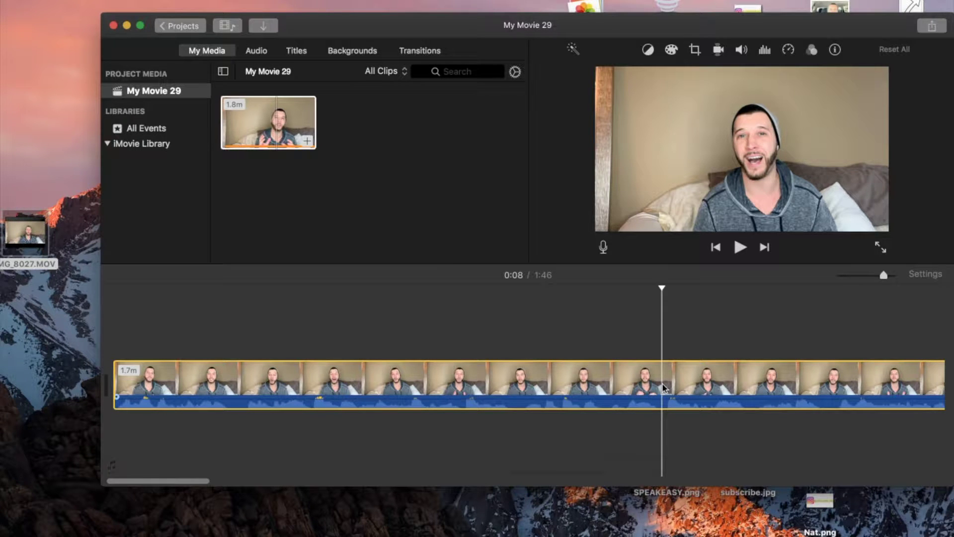
right_click(662, 383)
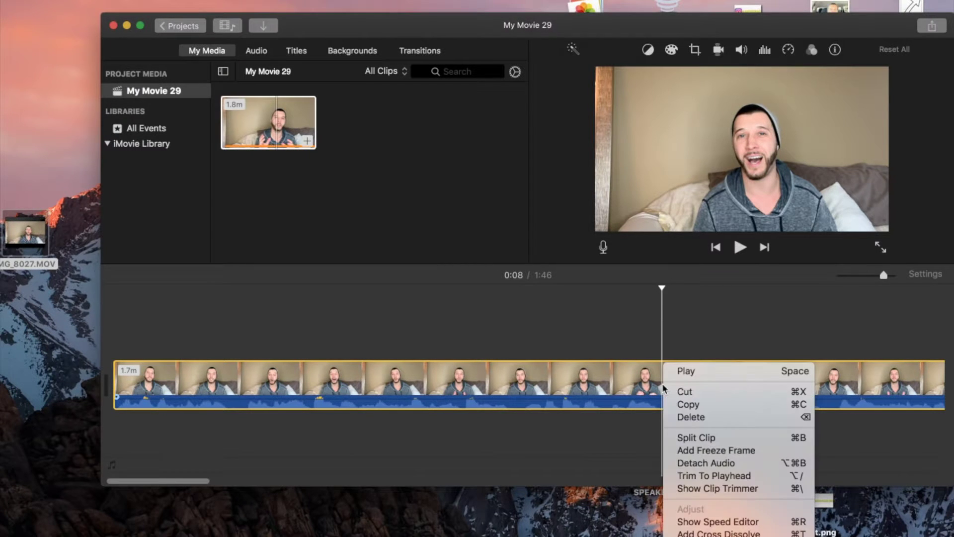
left_click(685, 439)
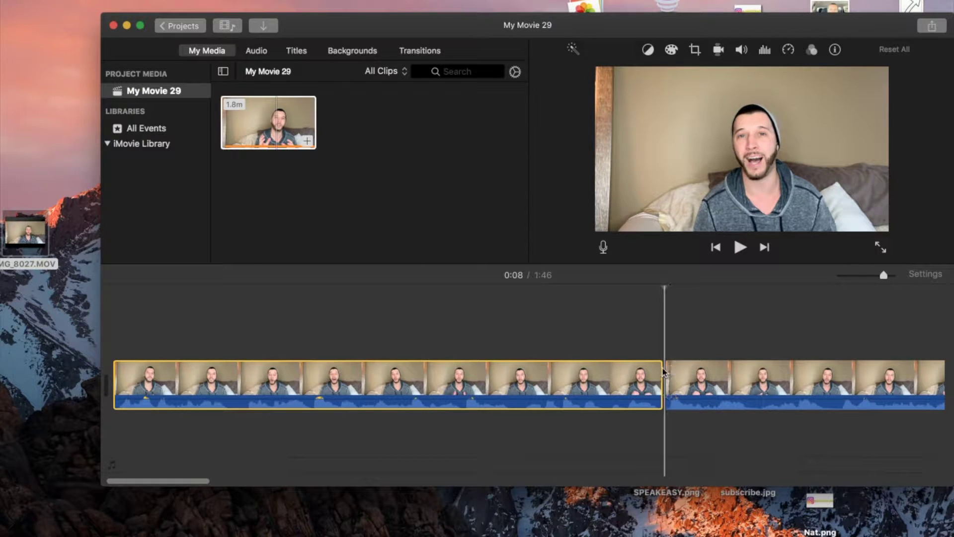
left_click(122, 0)
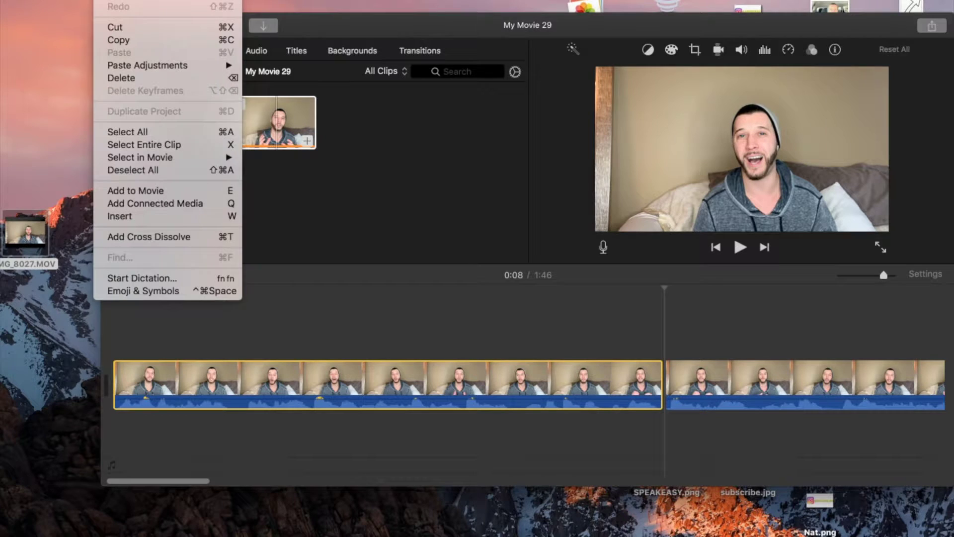
left_click(135, 1)
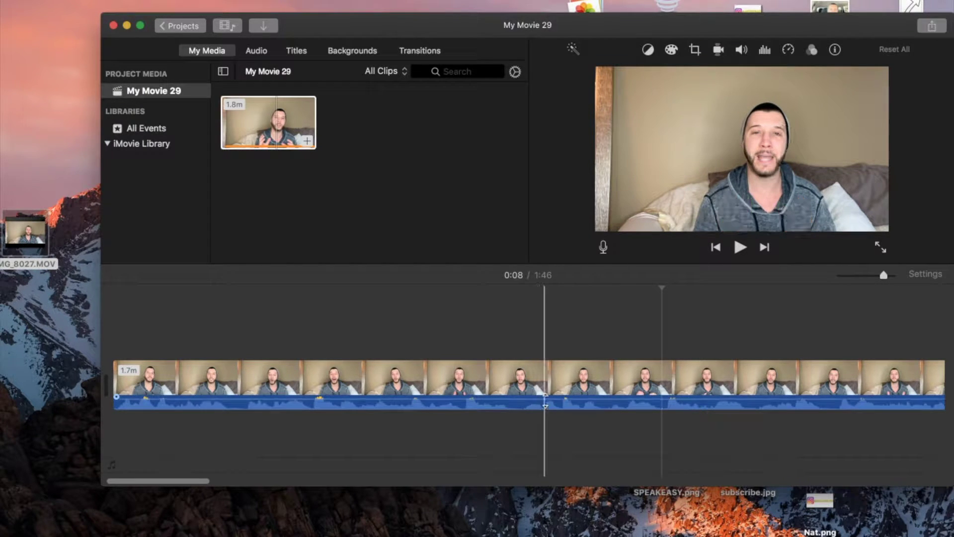
Lower the clip's audio volume slightly in the timeline
left_click(546, 404)
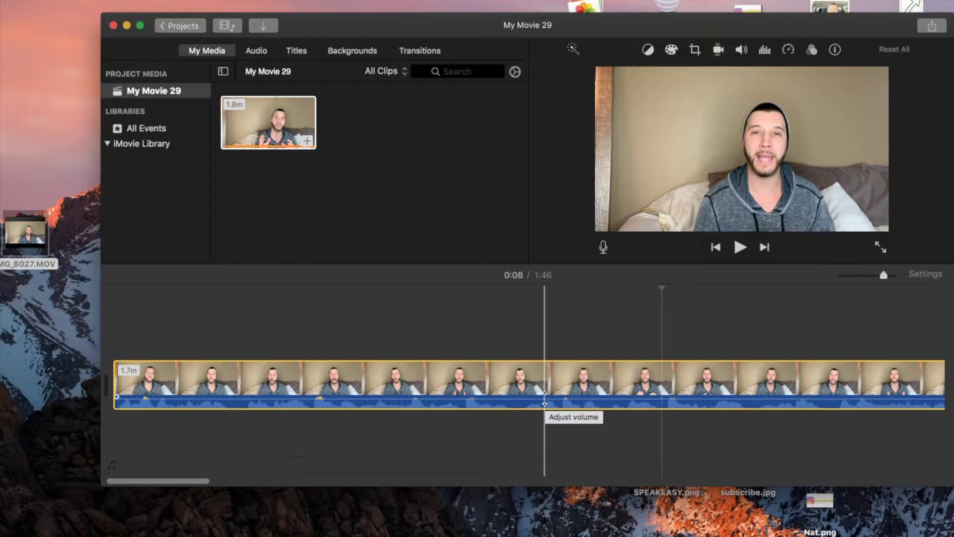
mouse_move(545, 400)
left_mouse_down()
mouse_move(541, 407)
mouse_move(541, 398)
left_mouse_up()
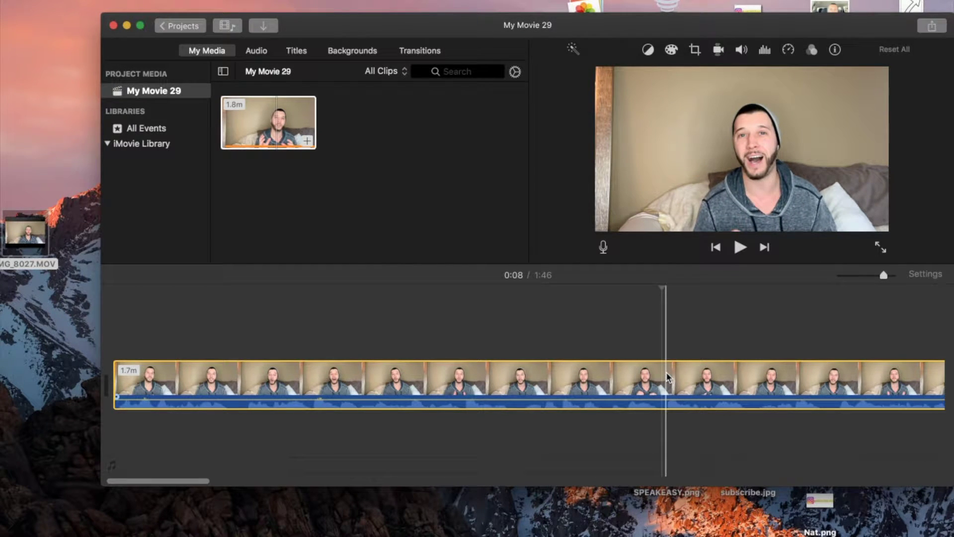
Look through the trimmed clip along the timeline at both close and wide zoom levels
scroll(714, 384, "right", 15)
scroll(714, 384, "right", 10)
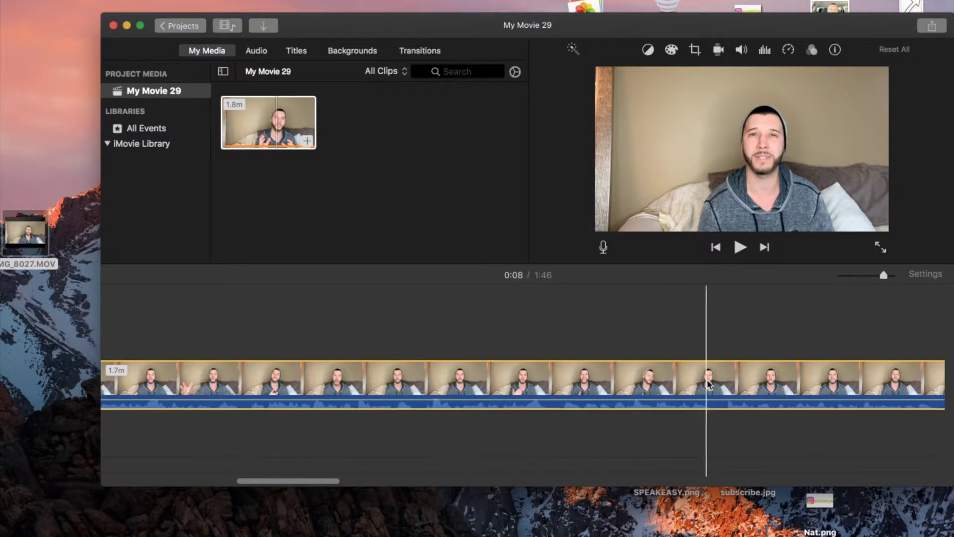
scroll(407, 379, "left", 10)
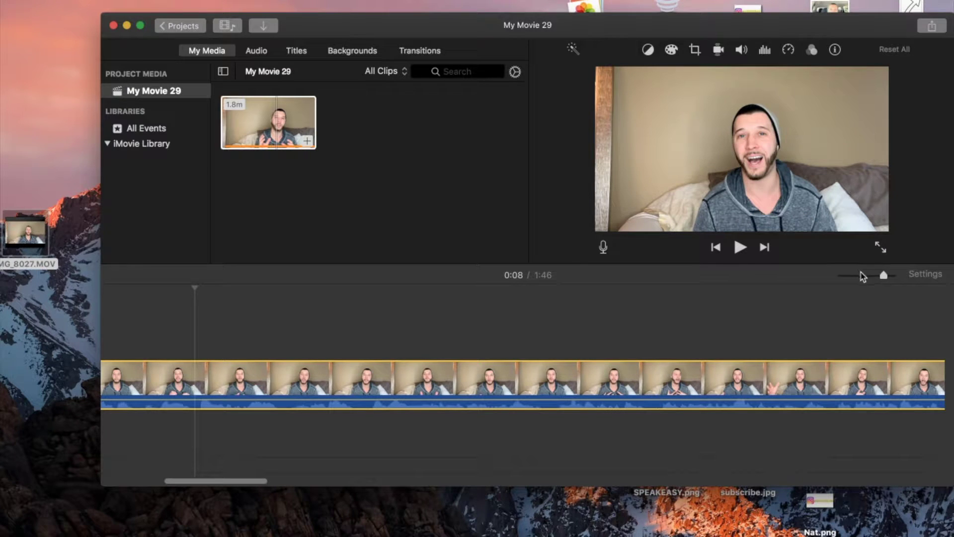
left_click_drag(884, 276, 843, 278)
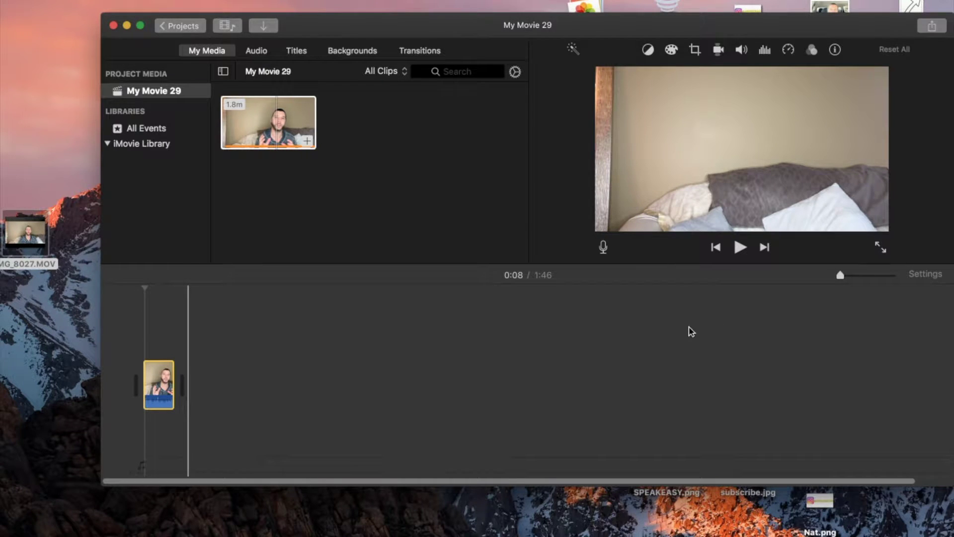
left_click_drag(847, 279, 886, 280)
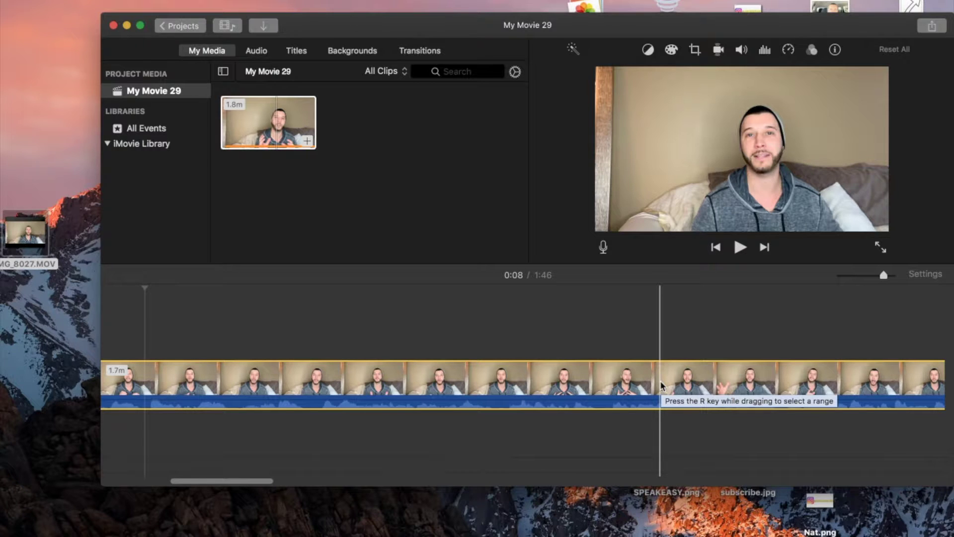
scroll(433, 321, "left", 10)
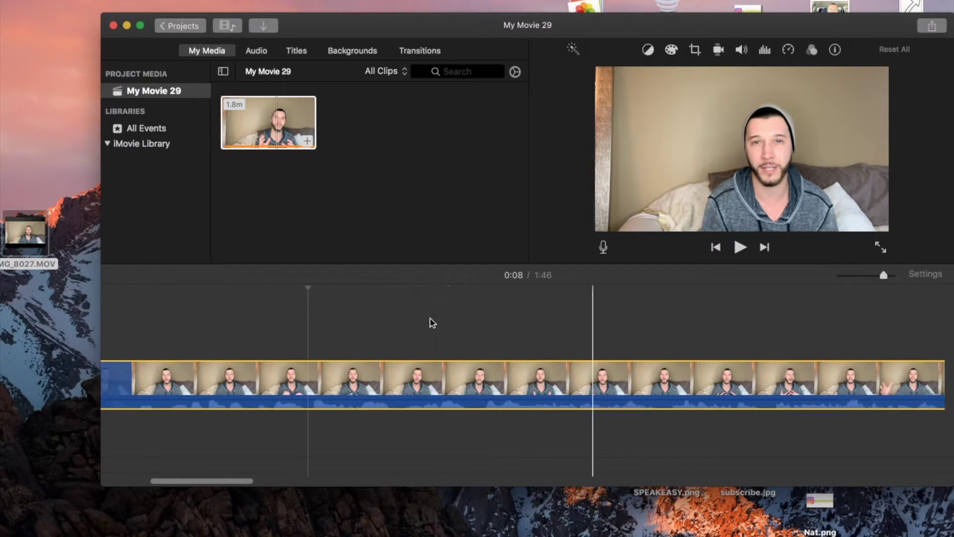
scroll(431, 321, "left", 2)
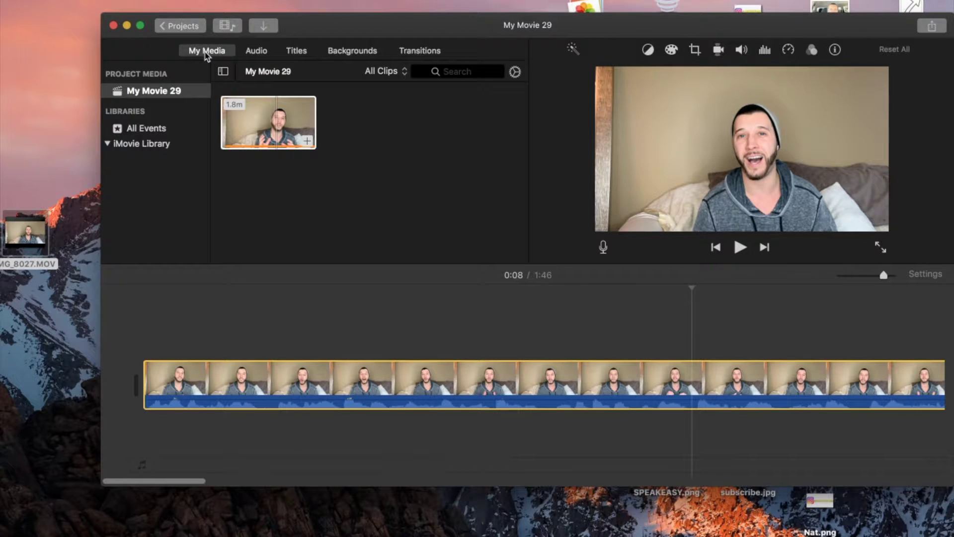
Add the Line title above the clip at about 0:03 and set its lower text line to HERE IS MY VIDEO
left_click(298, 52)
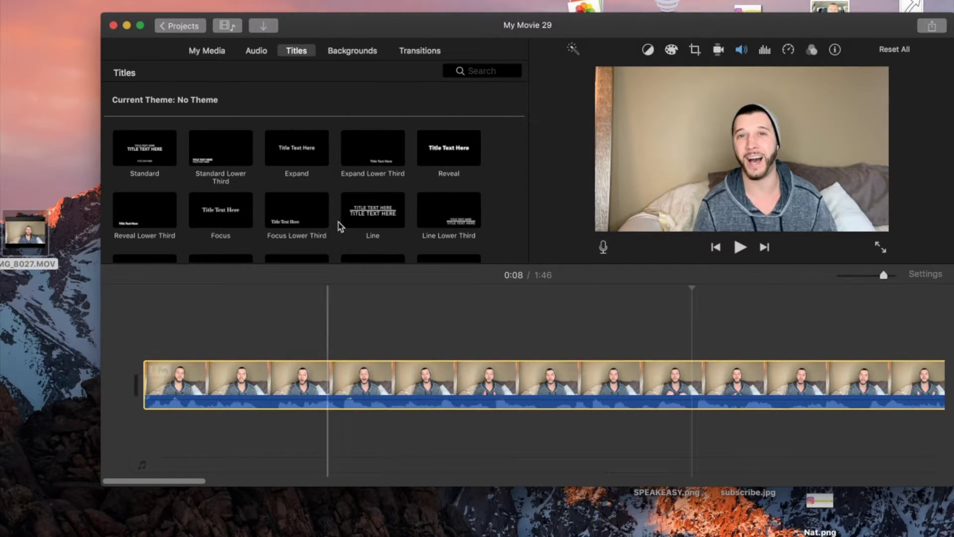
left_click_drag(369, 204, 346, 318)
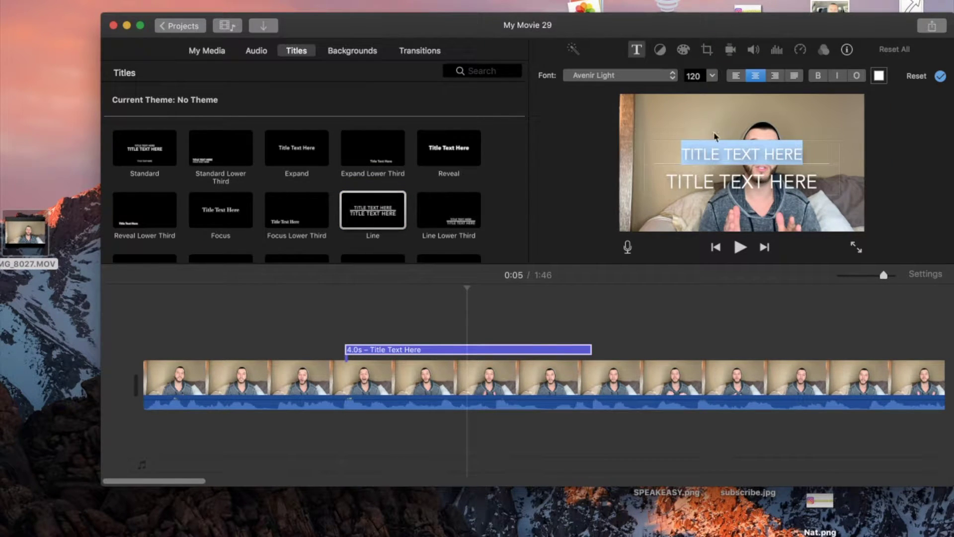
left_click(720, 167)
double_click(723, 165)
left_click_drag(772, 178, 669, 180)
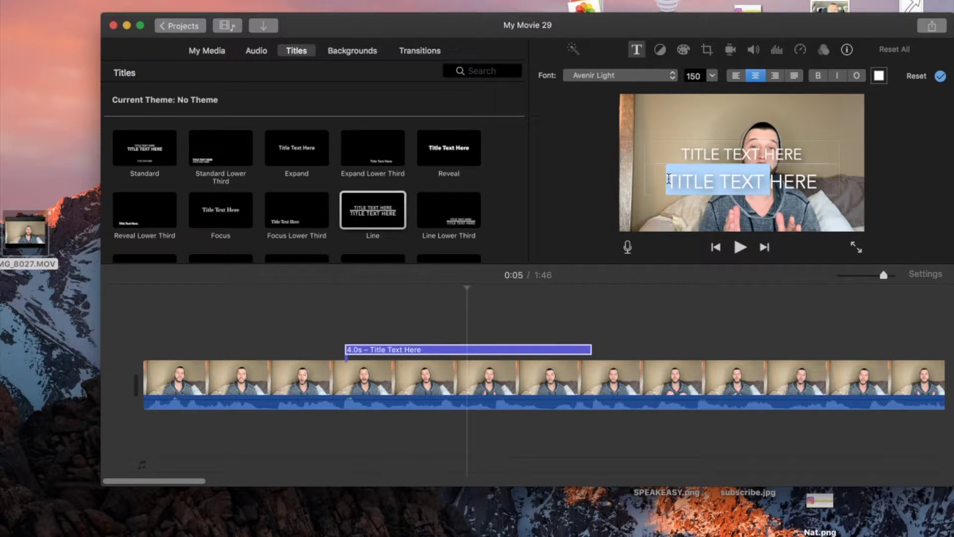
key("BackSpace")
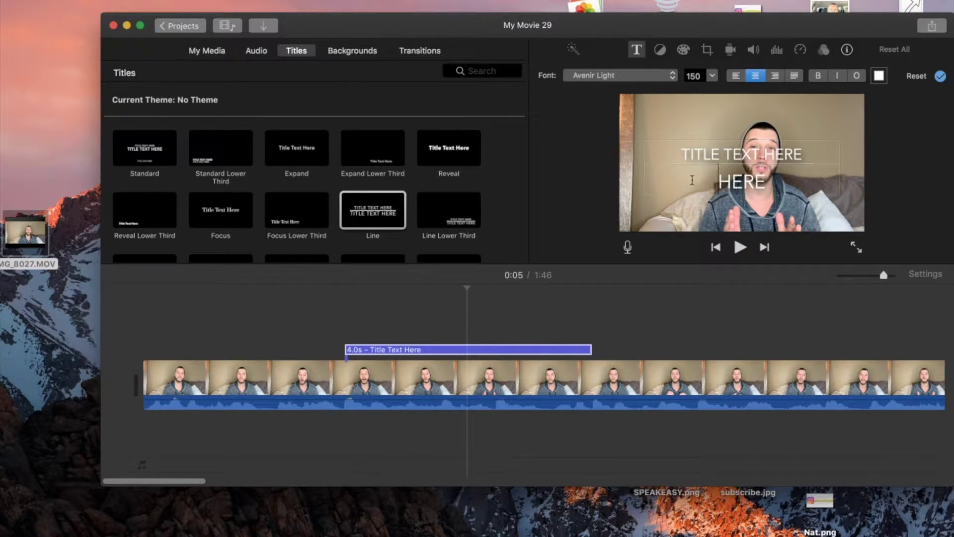
left_click_drag(768, 182, 682, 180)
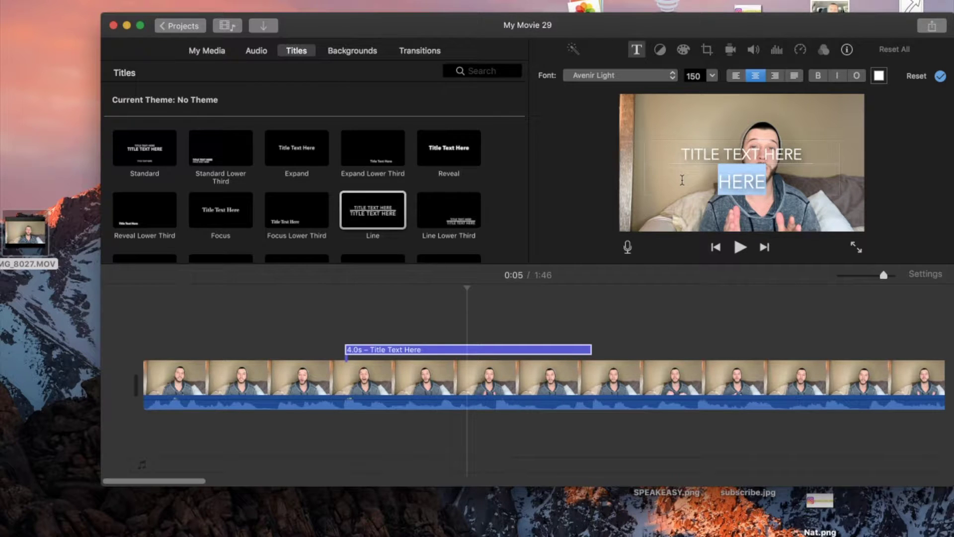
type("HERE IS MY VIDEO")
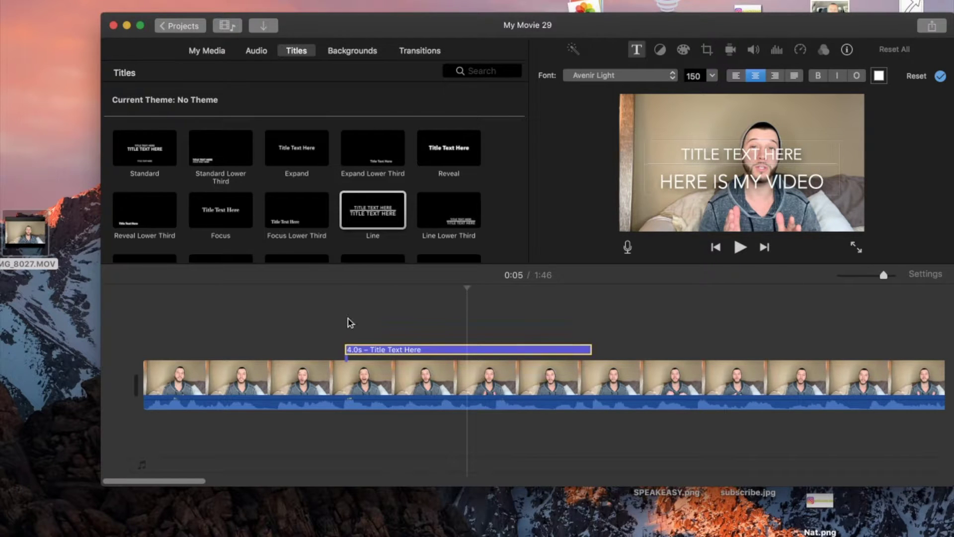
Play the movie from just before the Line title to preview its animation over the video
left_click(338, 322)
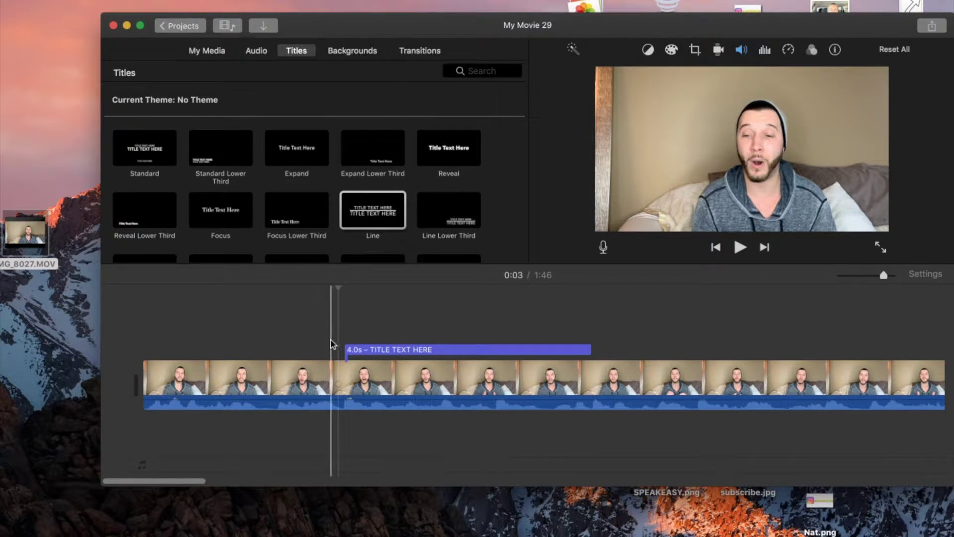
key("space")
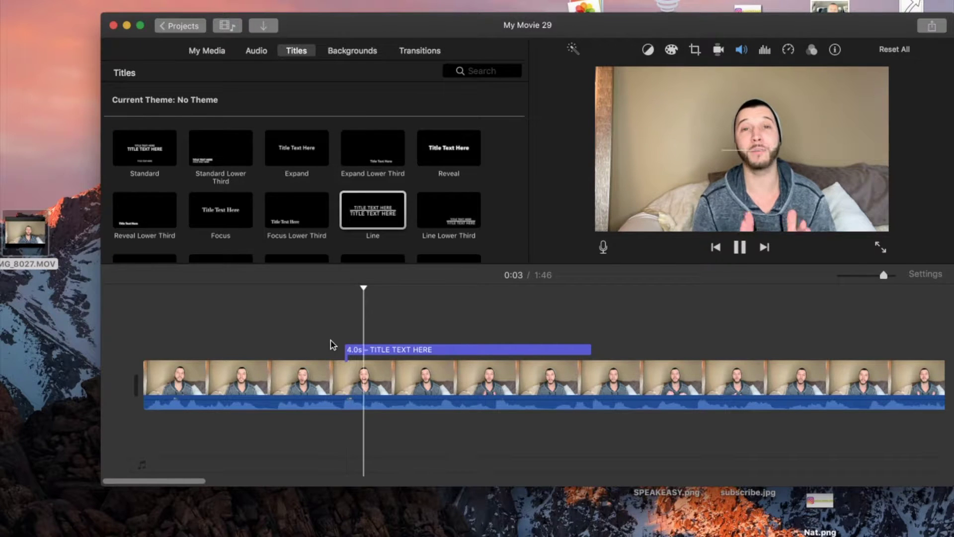
key("space")
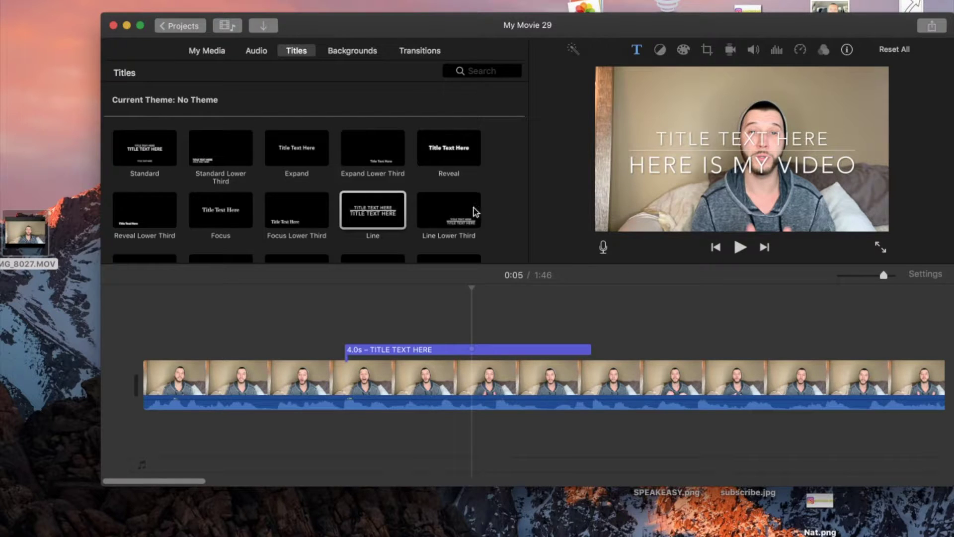
Add the Focus Lower Third title above the clip at about 0:02, ahead of the Line title
left_click(372, 209)
left_click(309, 216)
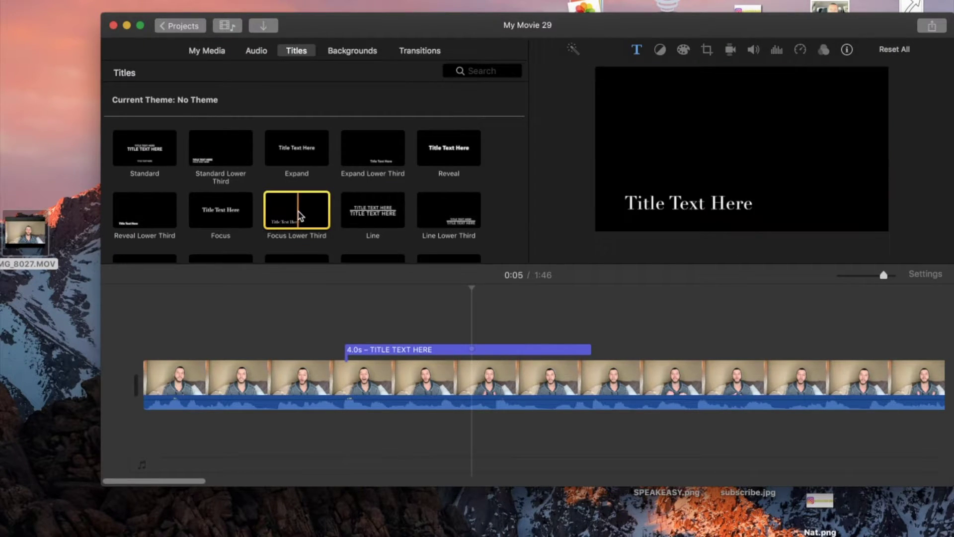
left_click_drag(300, 216, 317, 333)
left_click(327, 353)
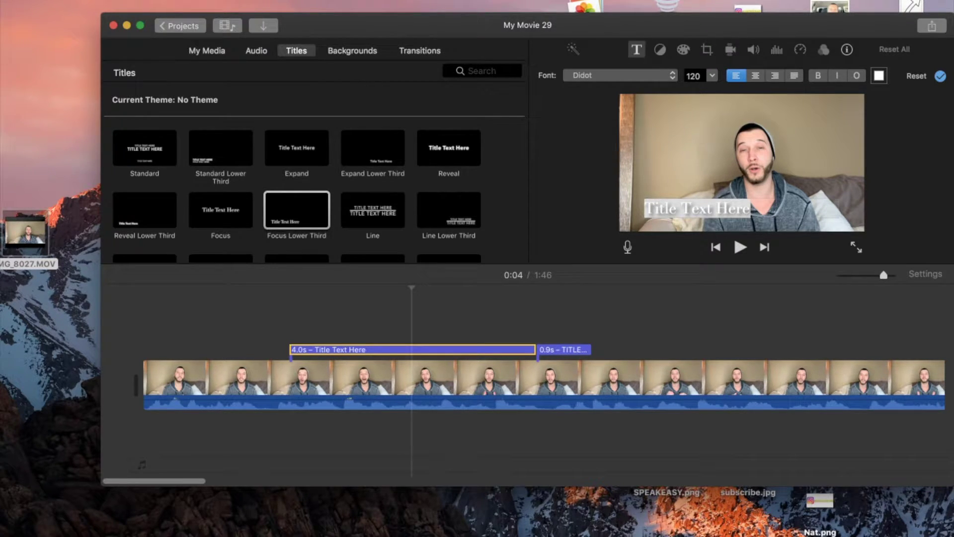
Import the image JKInsta.png from the Desktop into the project media
left_click(82, 1)
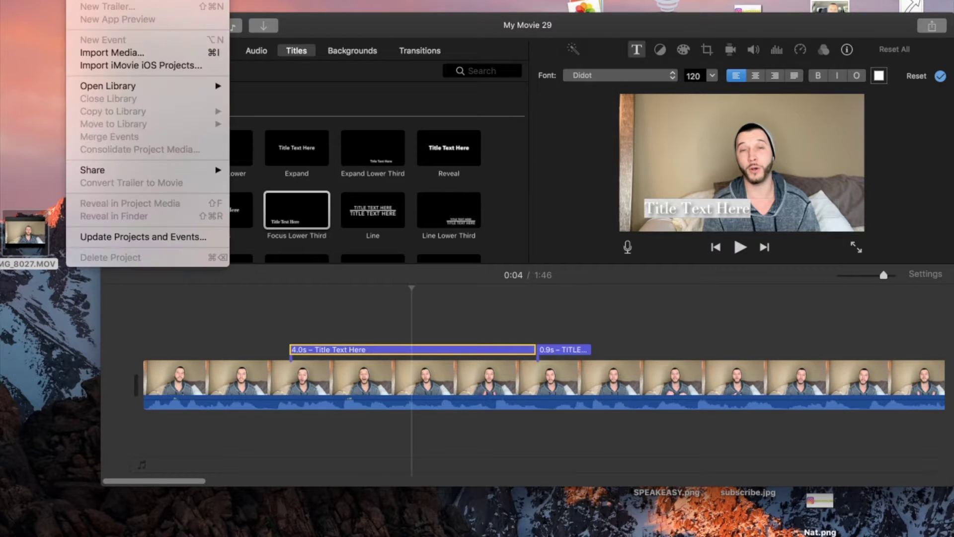
left_click(112, 52)
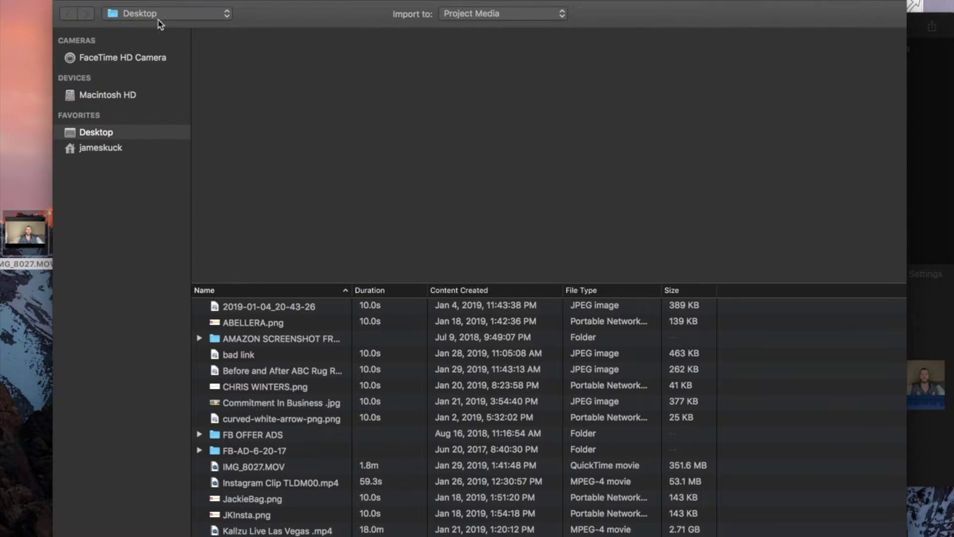
left_click(166, 13)
left_click(166, 13)
scroll(288, 358, "down", 3)
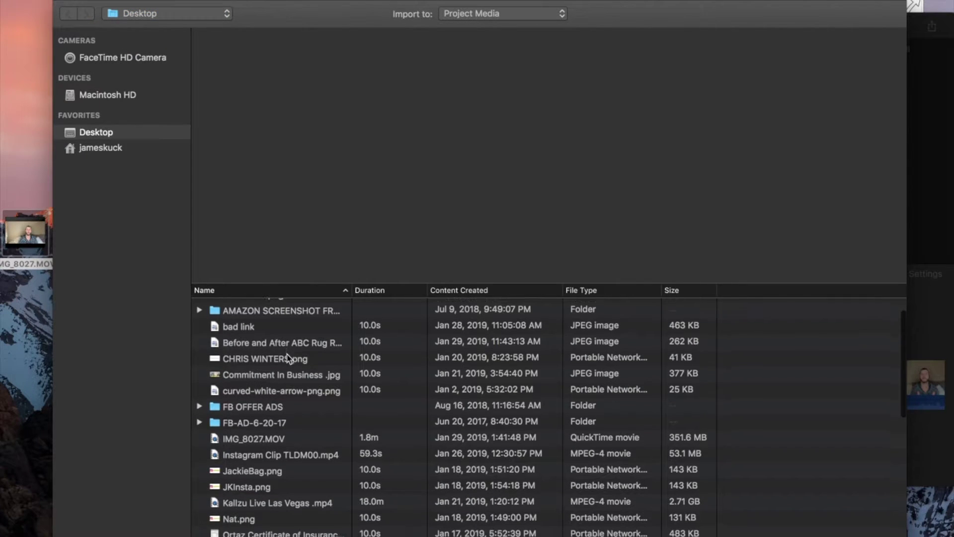
left_click(237, 455)
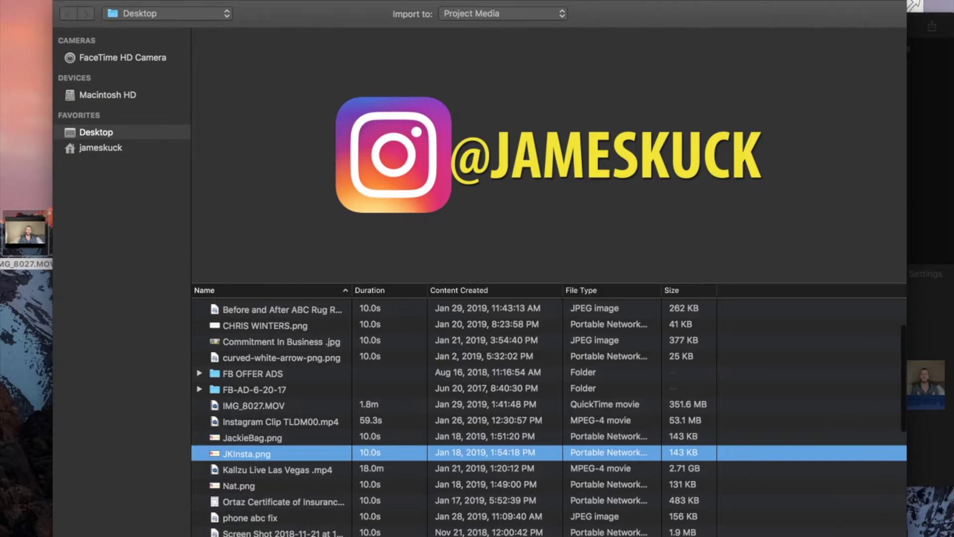
key("Return")
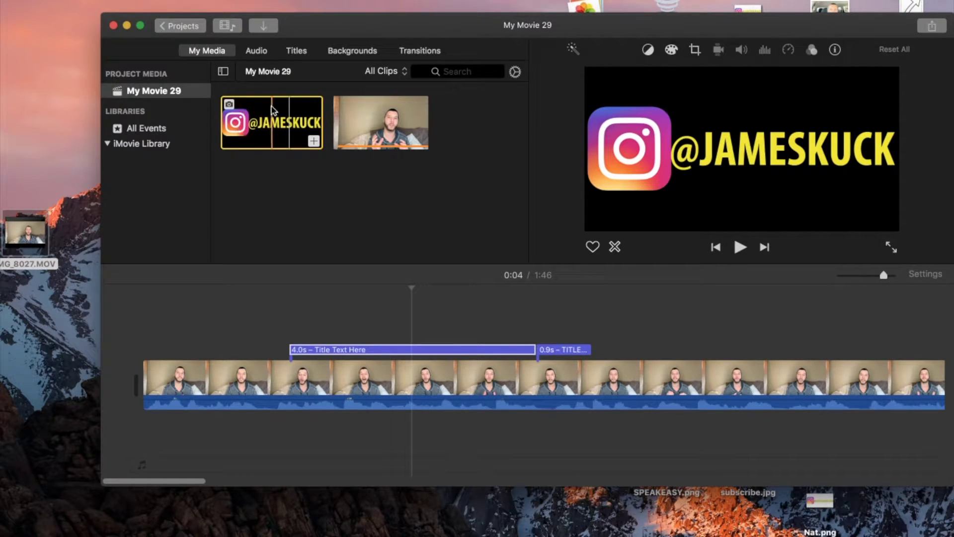
Overlay the Instagram image near the clip's start as Picture in Picture and position it in the upper-right corner of the video frame
left_click_drag(271, 120, 183, 340)
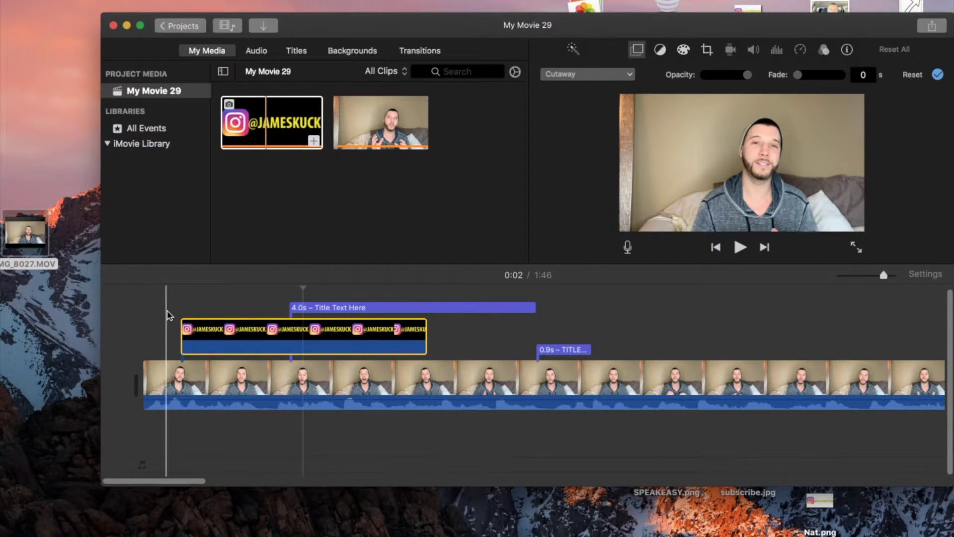
left_click(206, 331)
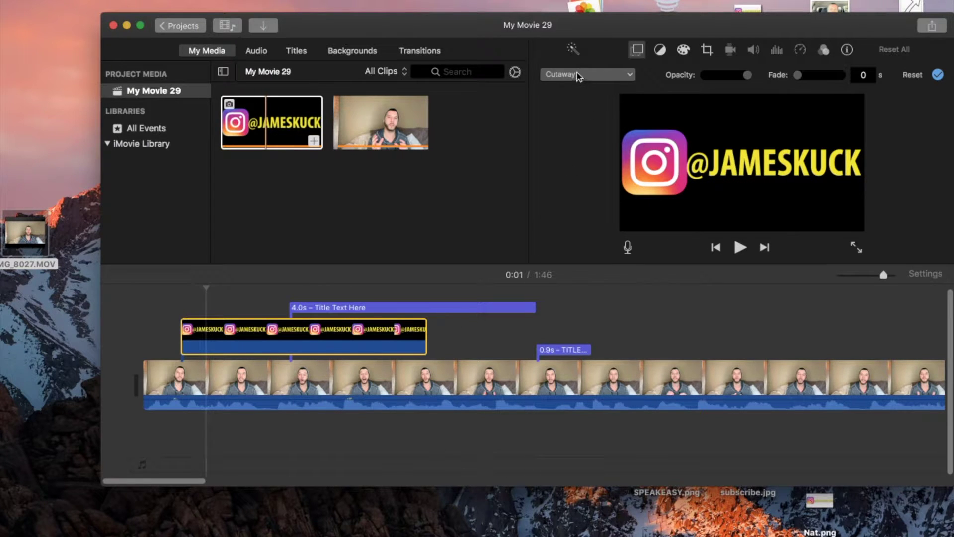
left_click(613, 80)
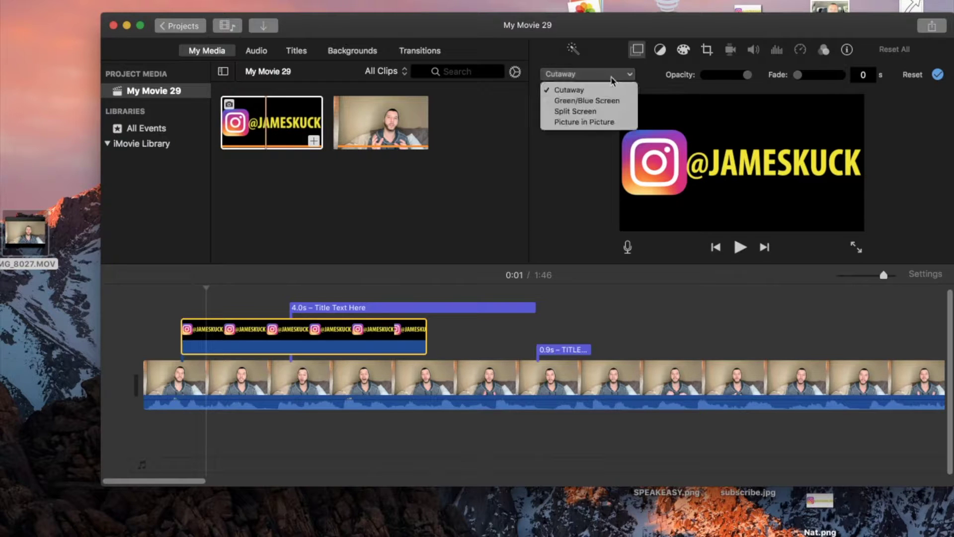
left_click(592, 124)
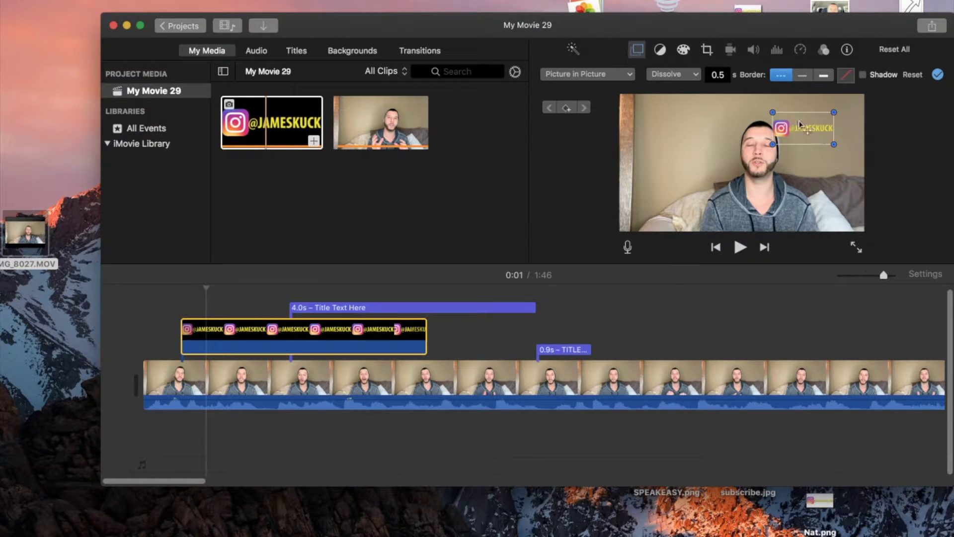
left_click_drag(809, 128, 696, 166)
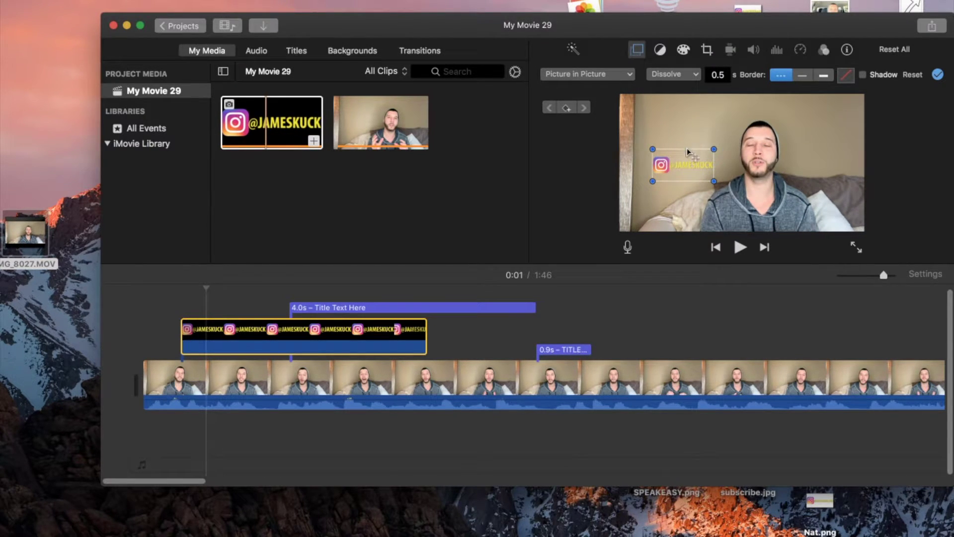
left_click_drag(706, 161, 820, 117)
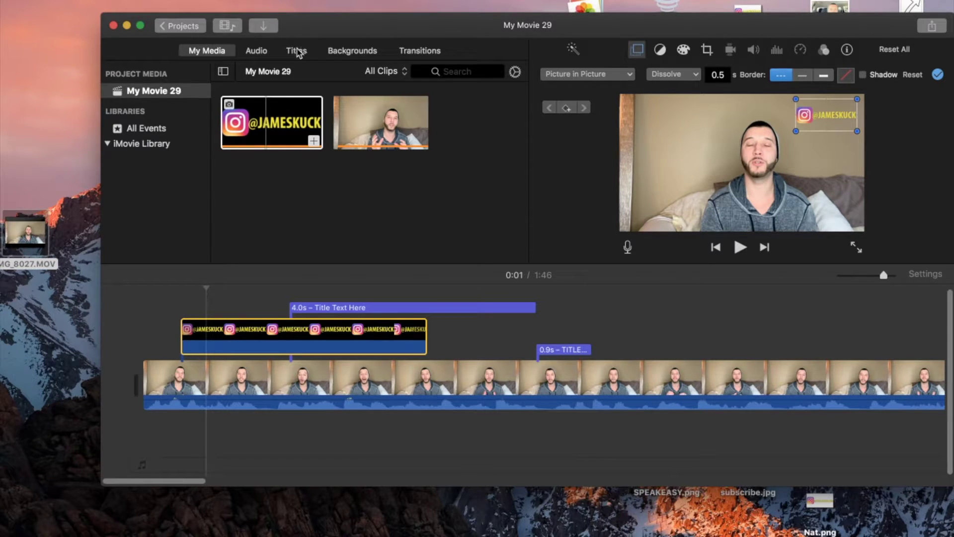
Move the short Line title further along the timeline so it starts at about 0:09
left_click(450, 307)
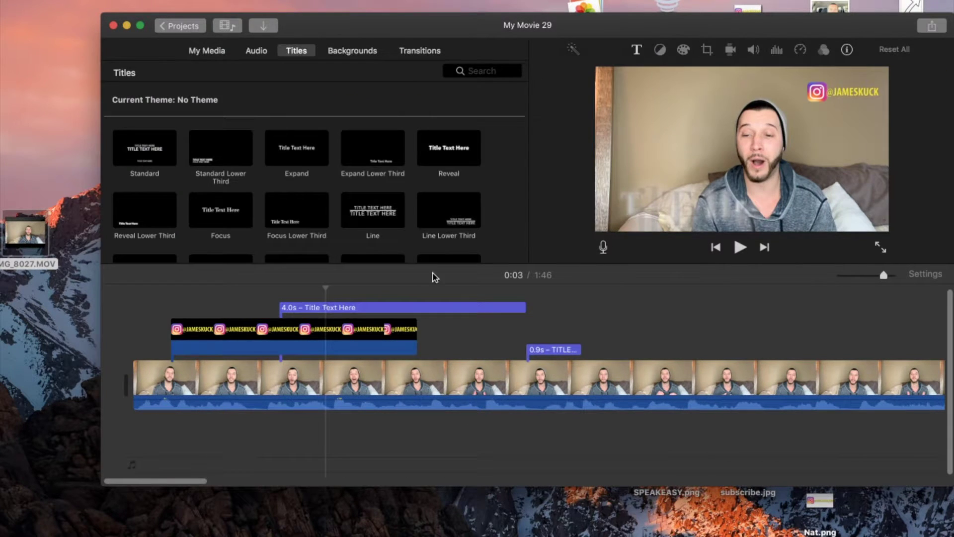
left_click(555, 351)
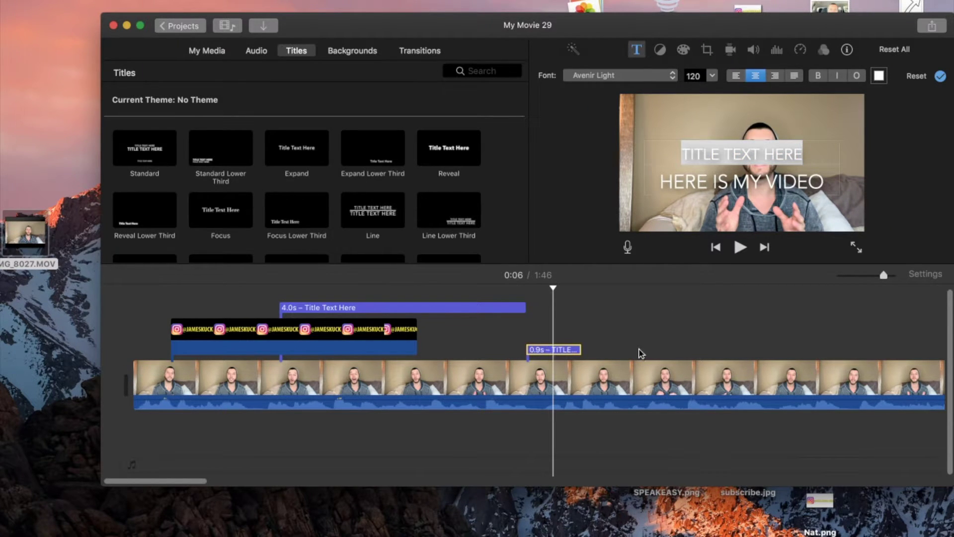
left_click_drag(548, 354, 653, 351)
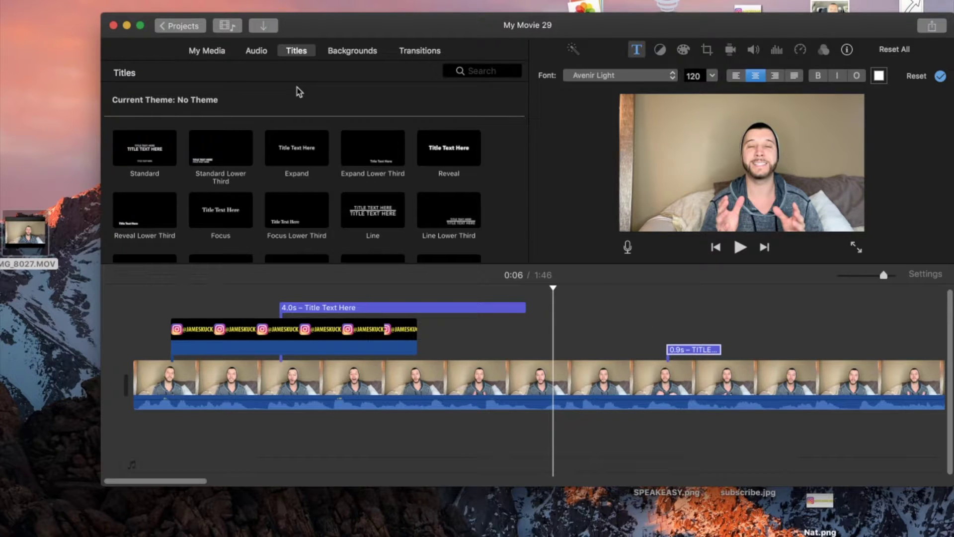
Add the Improved RVM track from iTunes beneath the video clip, starting at about 0:01
left_click(258, 51)
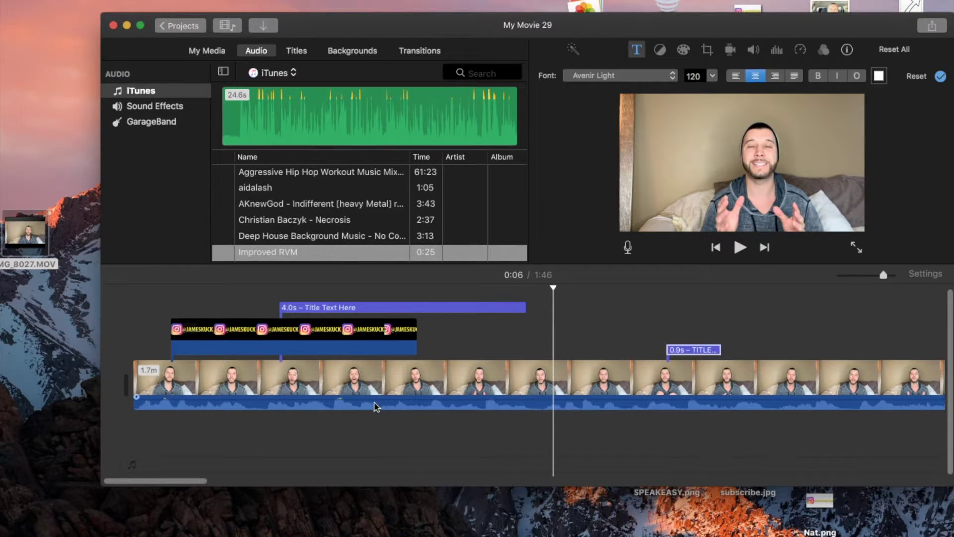
left_click_drag(290, 252, 228, 431)
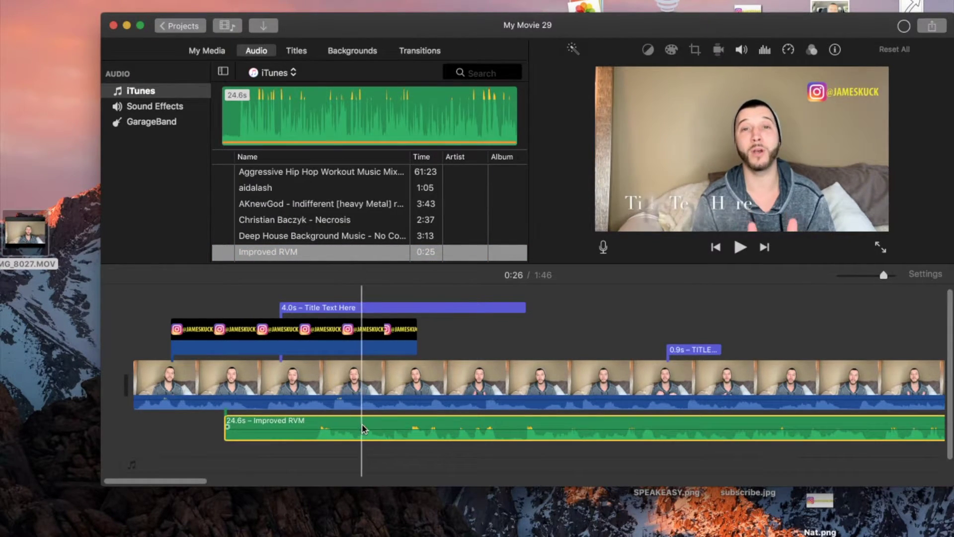
left_click(294, 397)
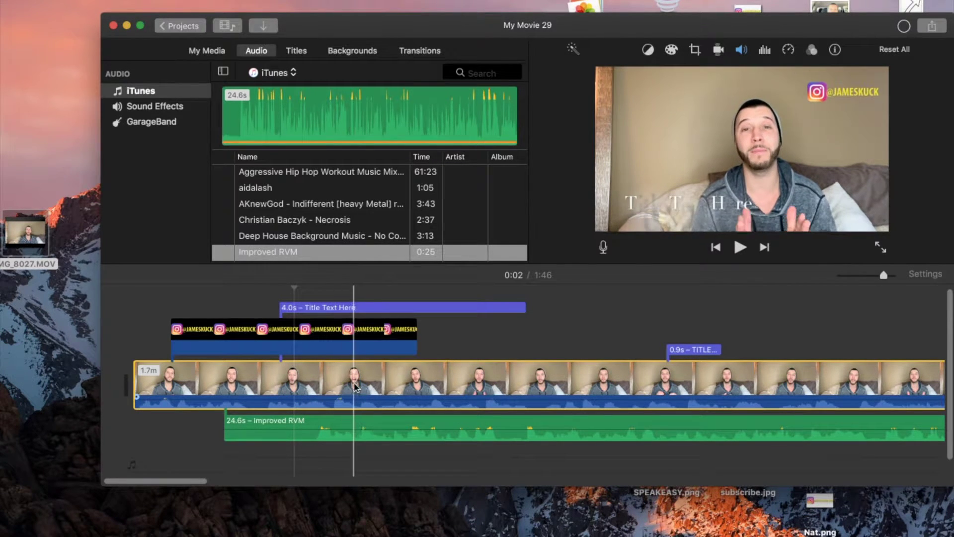
Split the Improved RVM audio clip at about 0:03 and undo that split
left_click(353, 427)
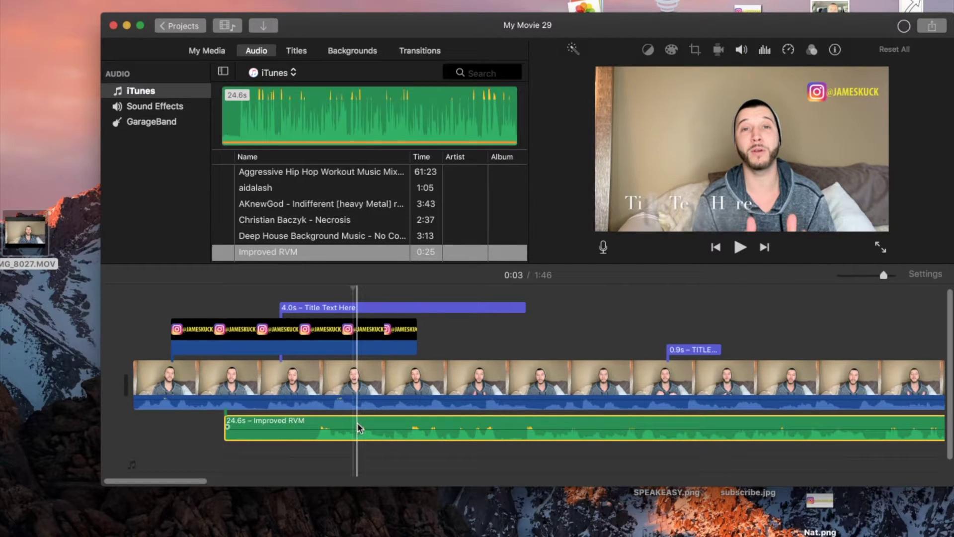
right_click(356, 426)
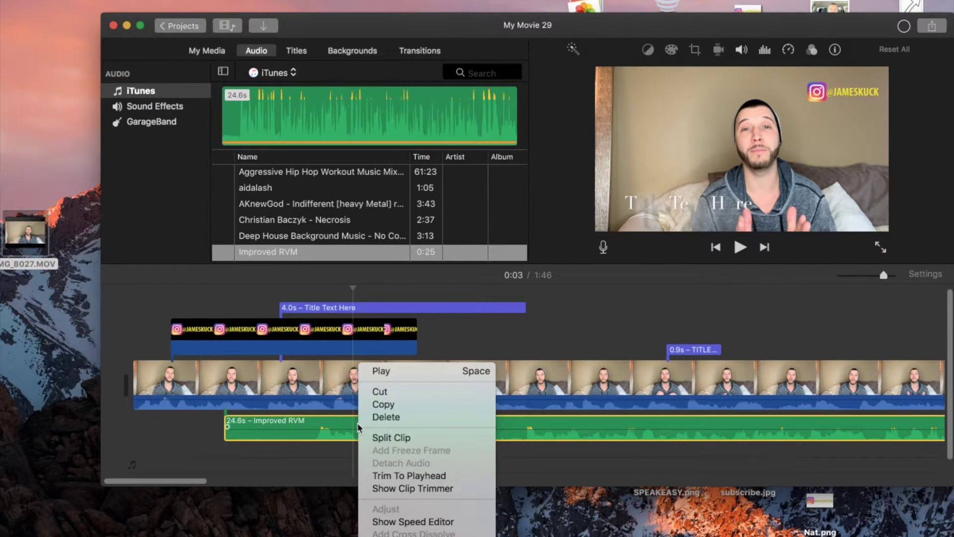
left_click(380, 438)
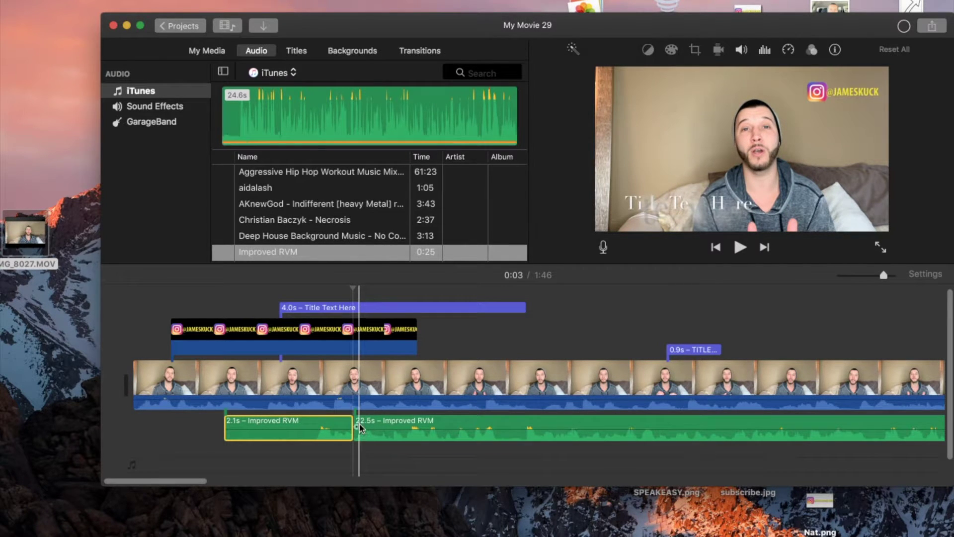
left_click(114, 1)
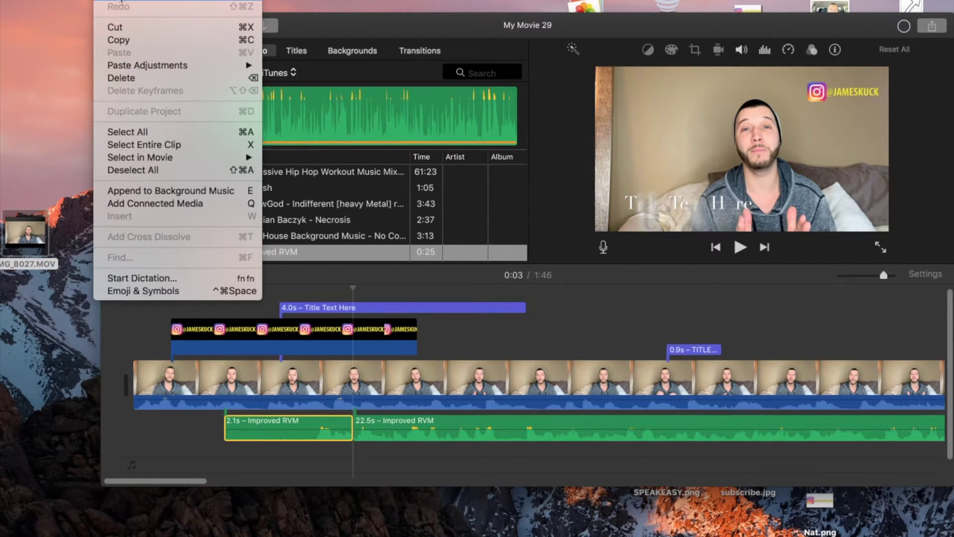
key("super+z")
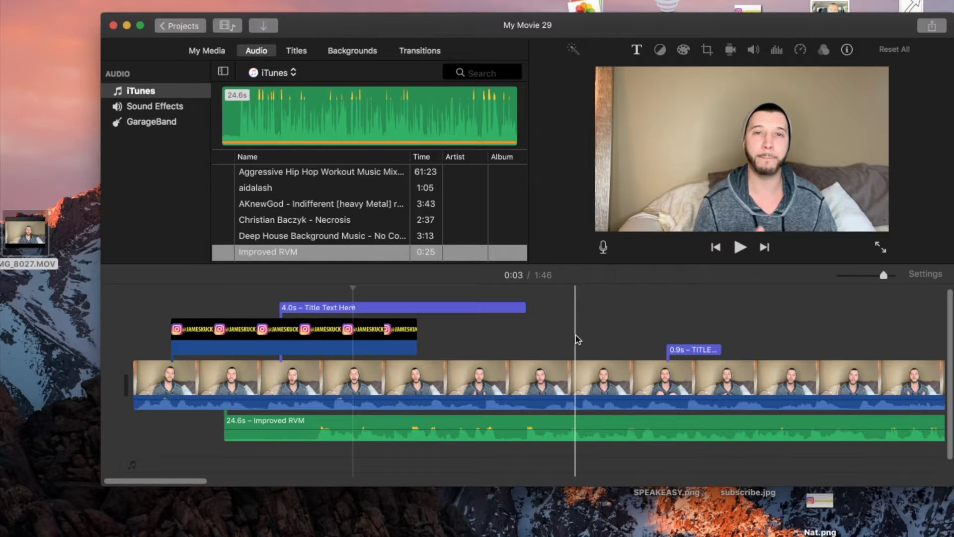
Delete the Improved RVM audio clip from the timeline
left_click(542, 426)
key("Delete")
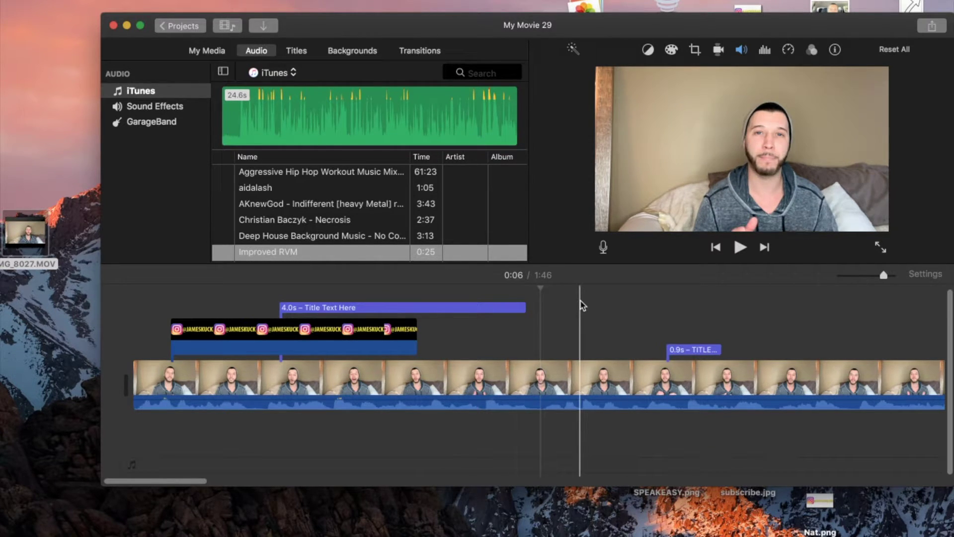
Split the main video clip at about 0:07 to make a cut point for a transition
left_click(416, 51)
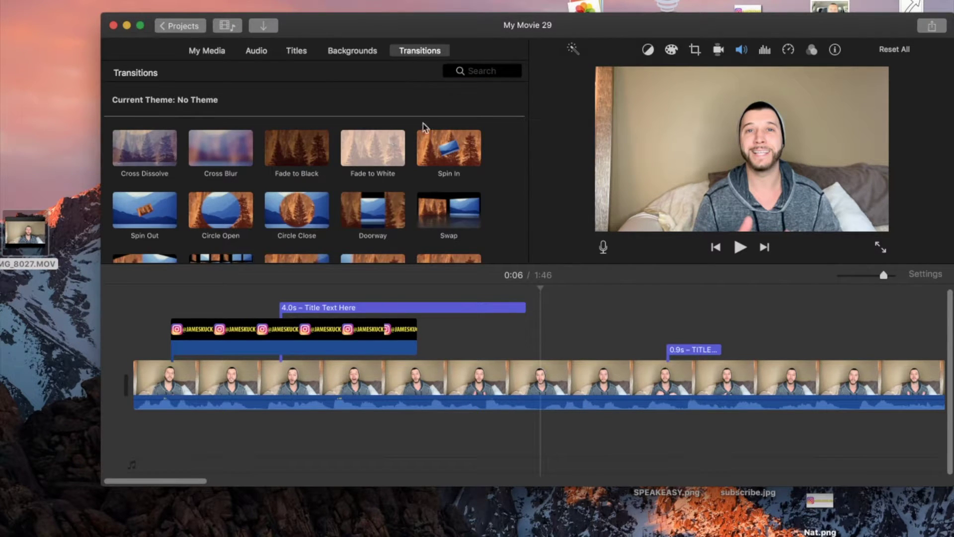
left_click(581, 386)
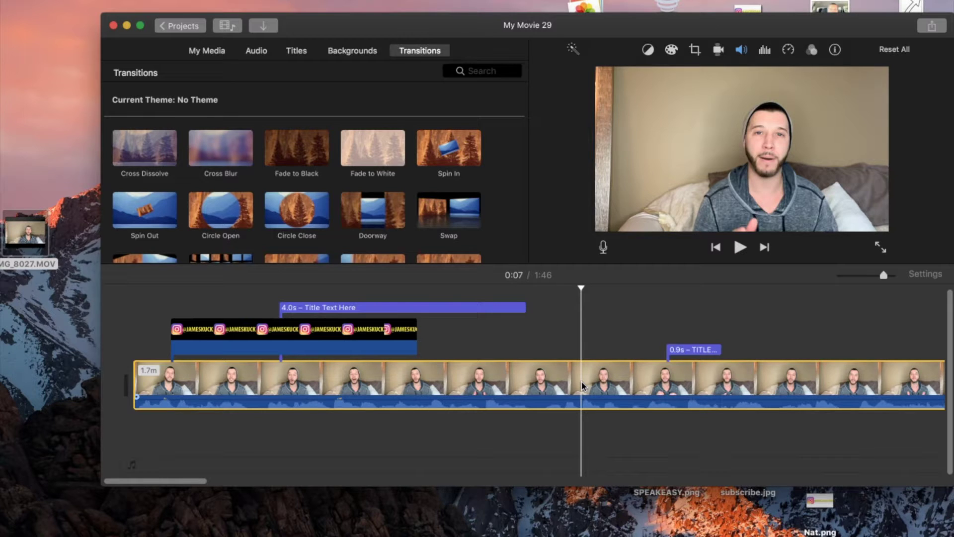
right_click(582, 386)
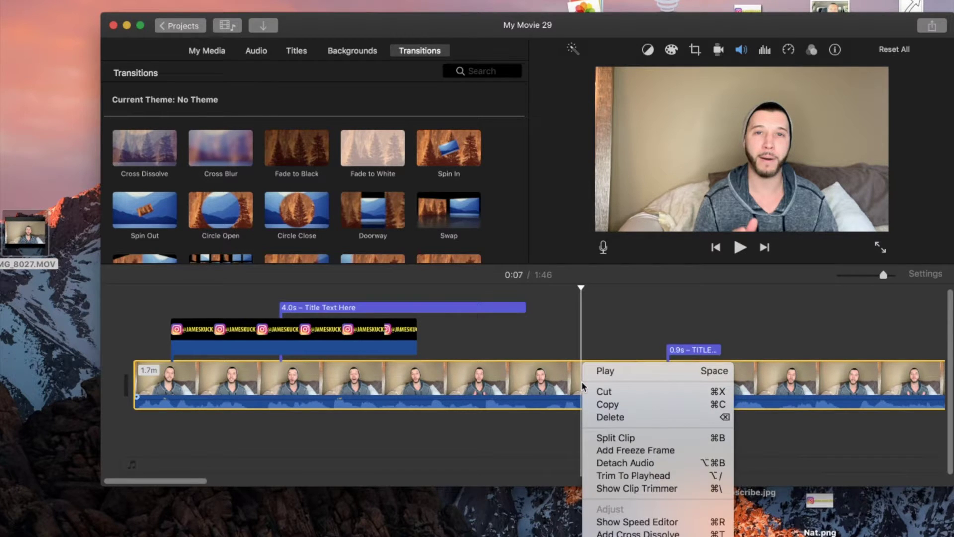
left_click(604, 438)
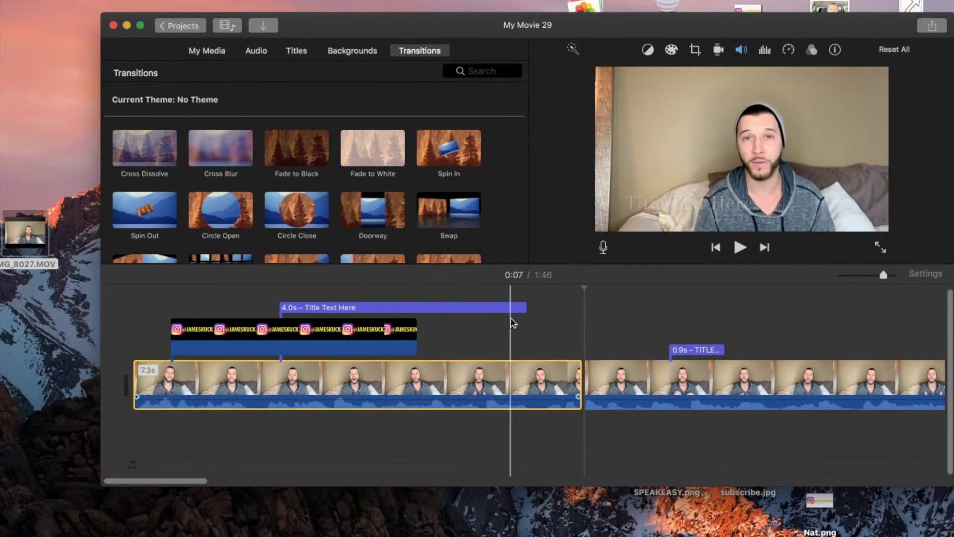
Add the Spin In transition between the two halves of the split video clip and preview it
left_click_drag(449, 148, 558, 382)
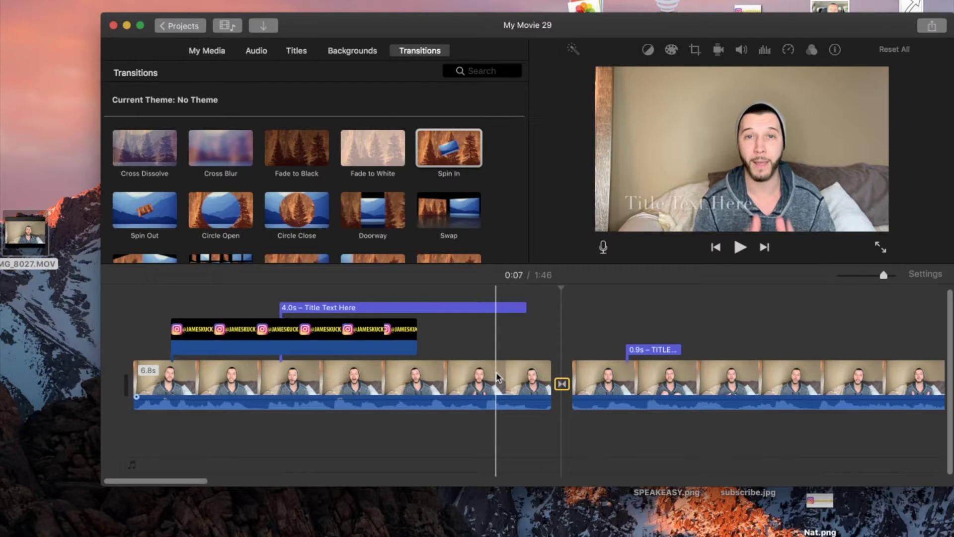
key("space")
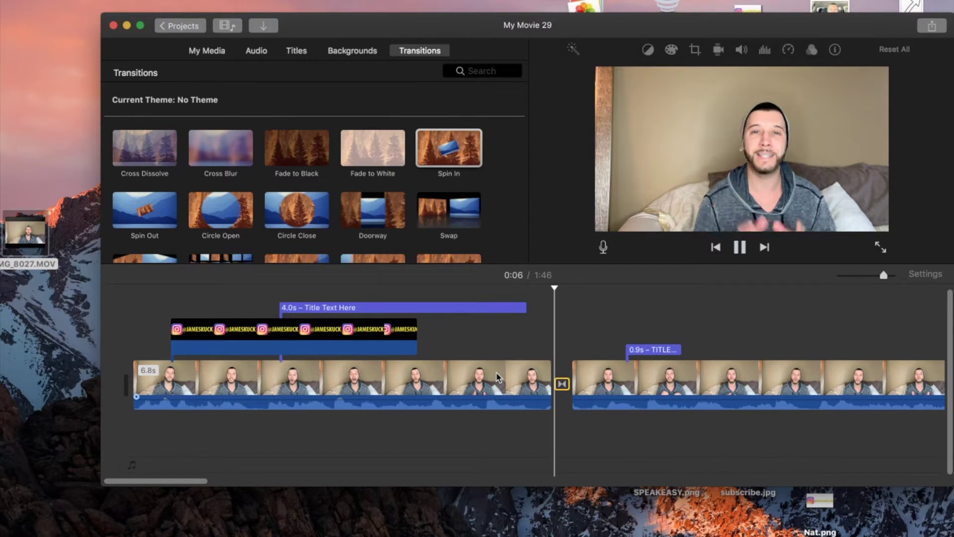
key("space")
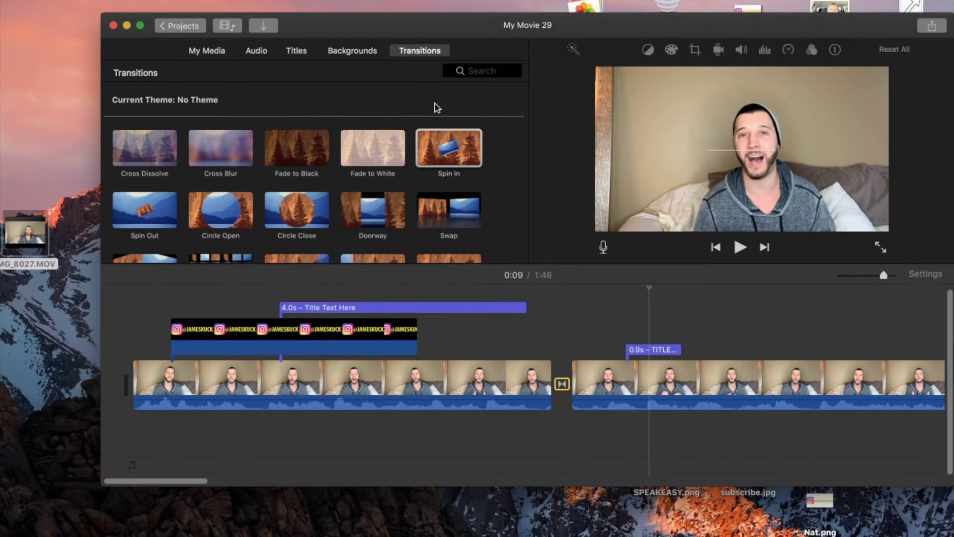
Delete the Spin In transition between the two clips and browse the other transition styles
left_click(565, 385)
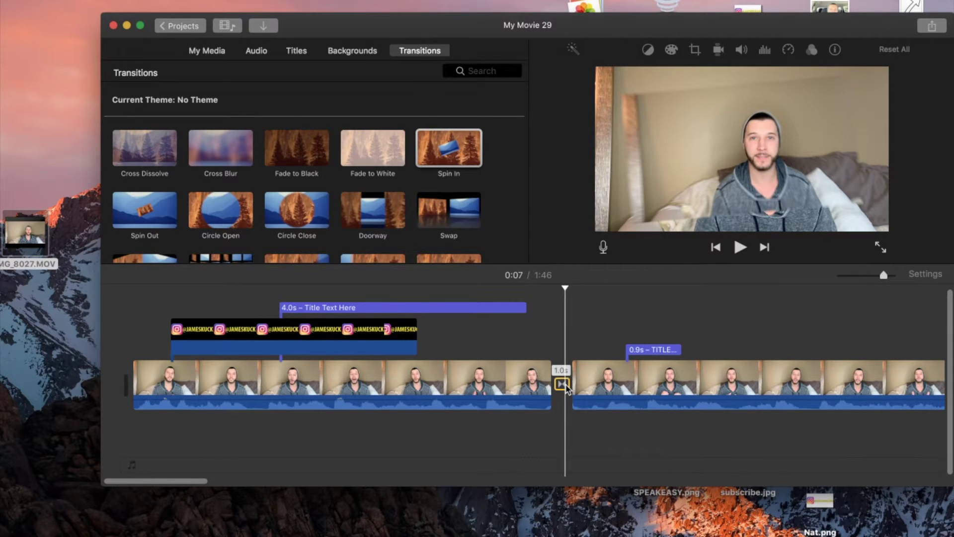
key("Delete")
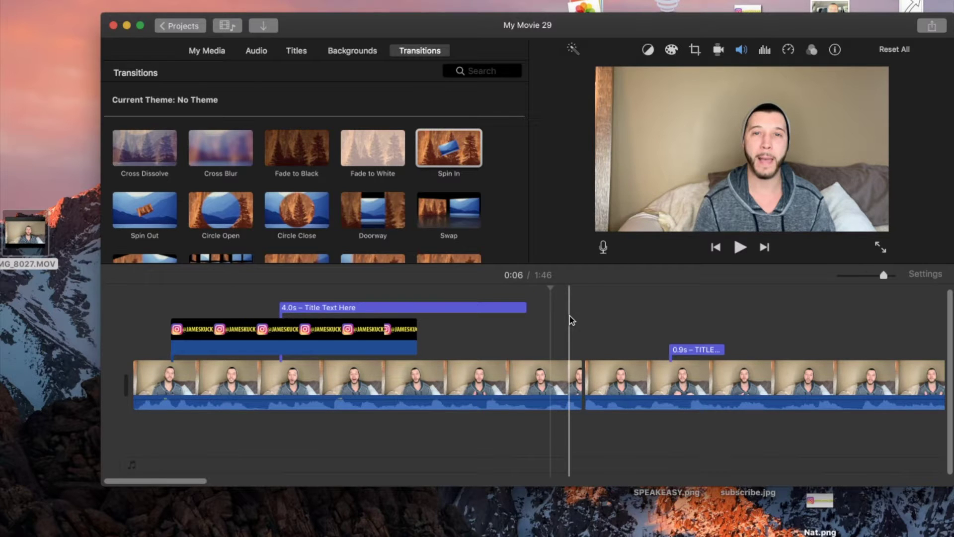
scroll(298, 212, "down", 1)
scroll(303, 214, "down", 4)
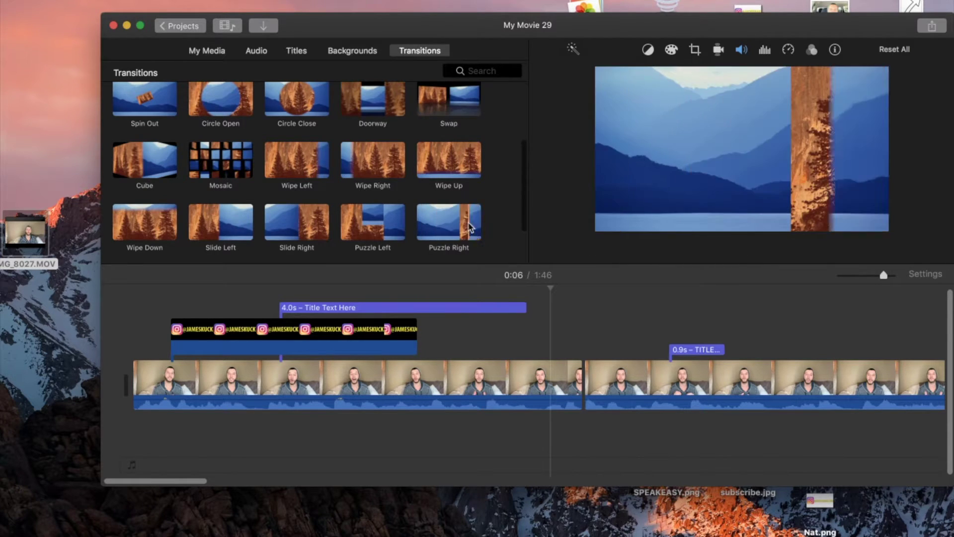
scroll(468, 171, "up", 5)
left_click(468, 166)
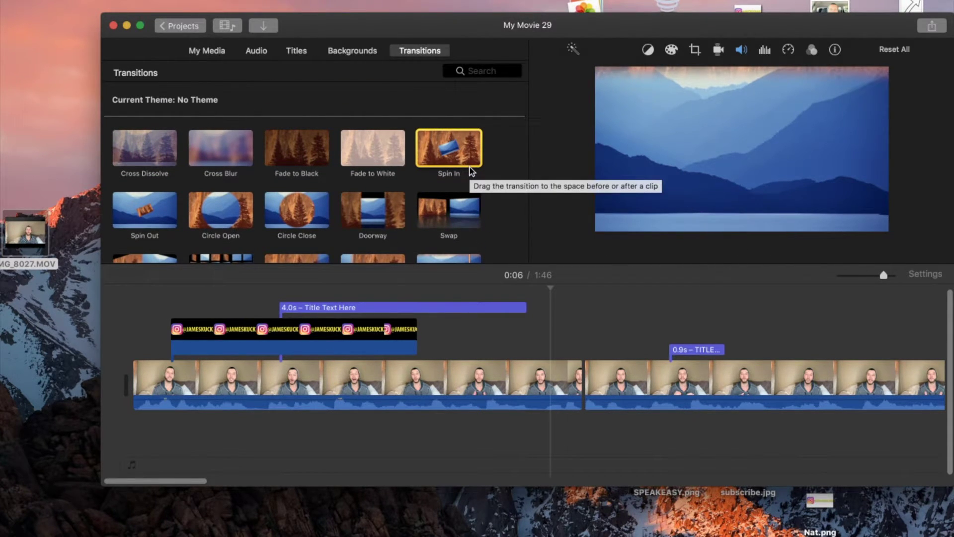
Insert the Organic background at the start of the timeline, before the first video clip
left_click(351, 51)
scroll(348, 154, "down", 5)
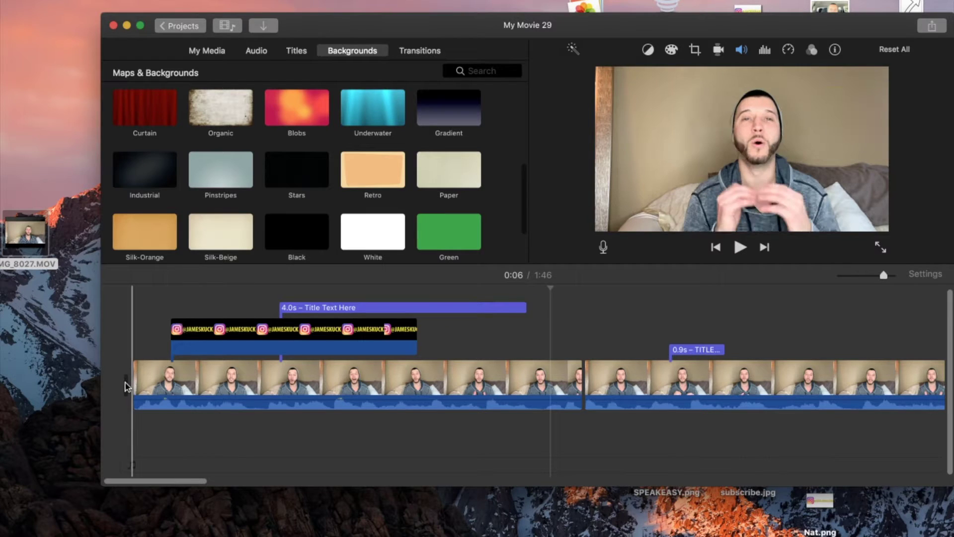
left_click_drag(199, 107, 144, 380)
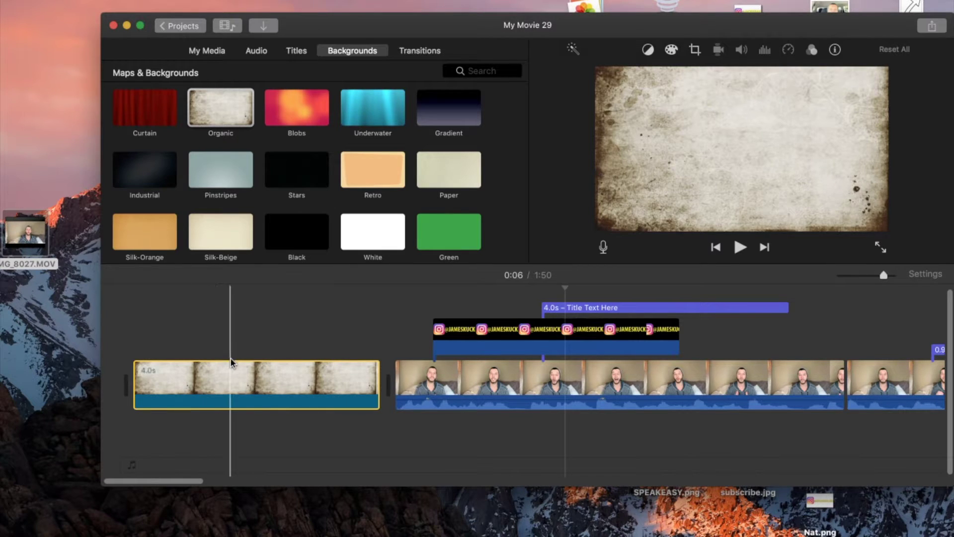
left_click(234, 388)
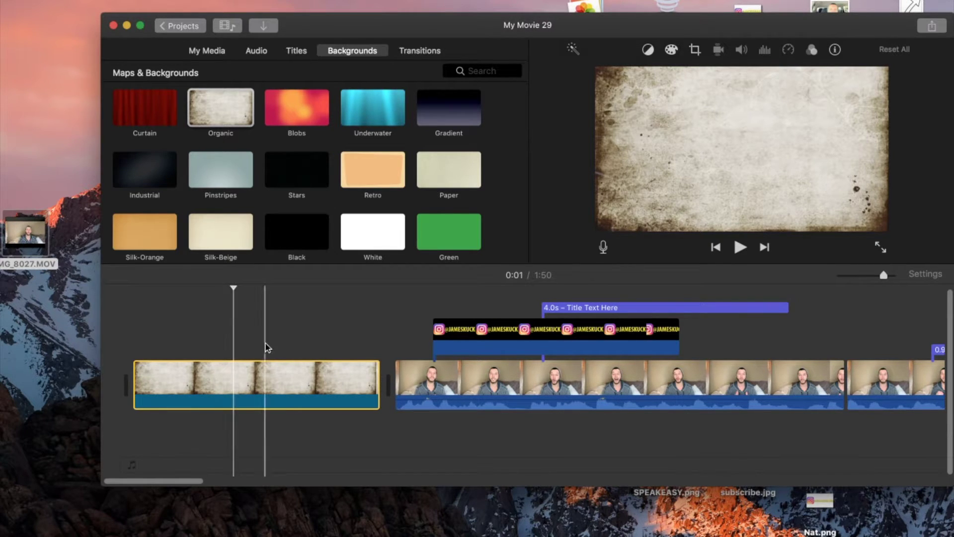
scroll(328, 183, "down", 5)
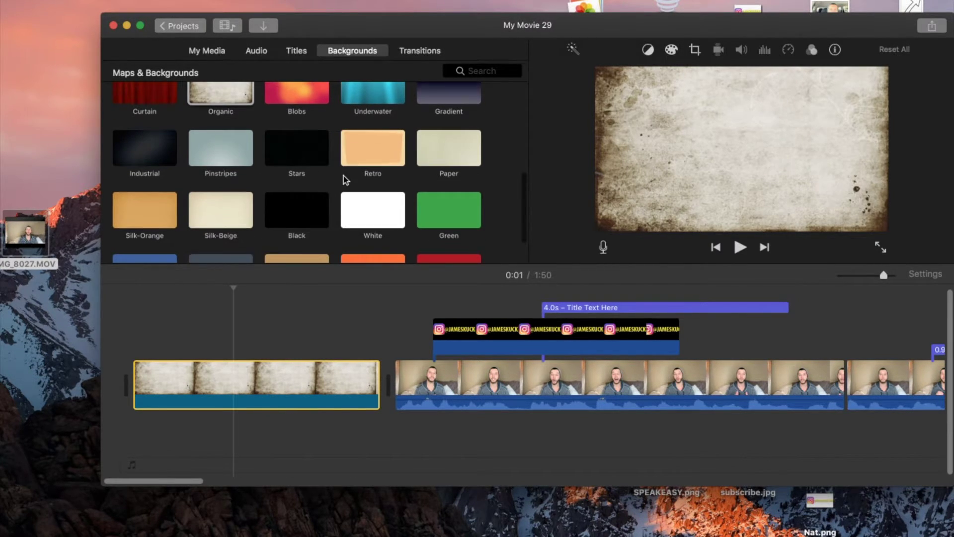
scroll(344, 178, "up", 10)
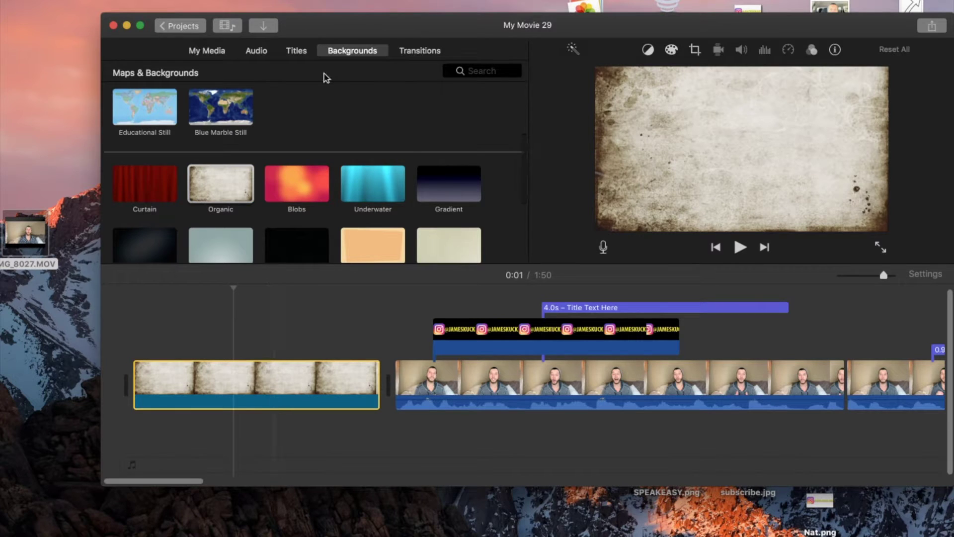
Place an Expand title over the Organic background with the text "welcome to my video"
left_click(295, 54)
left_click(305, 153)
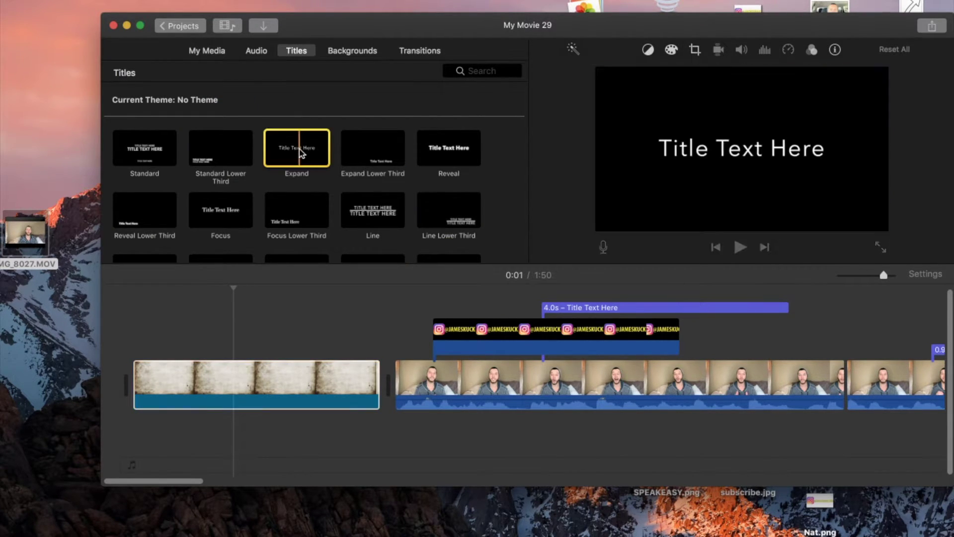
left_click_drag(296, 152, 171, 346)
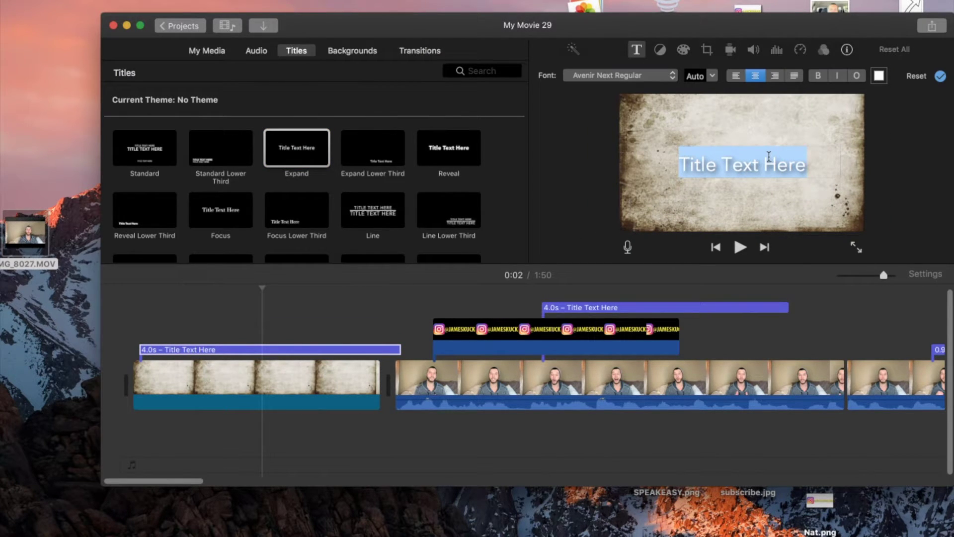
type("welcome to my video")
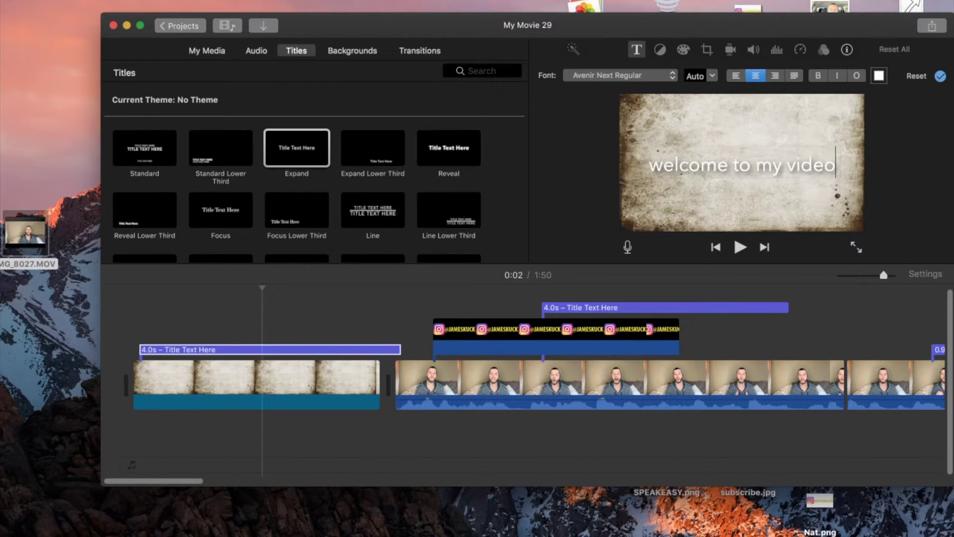
Change the font of the title over the Organic background to Chalkduster
left_click(670, 80)
left_click(640, 154)
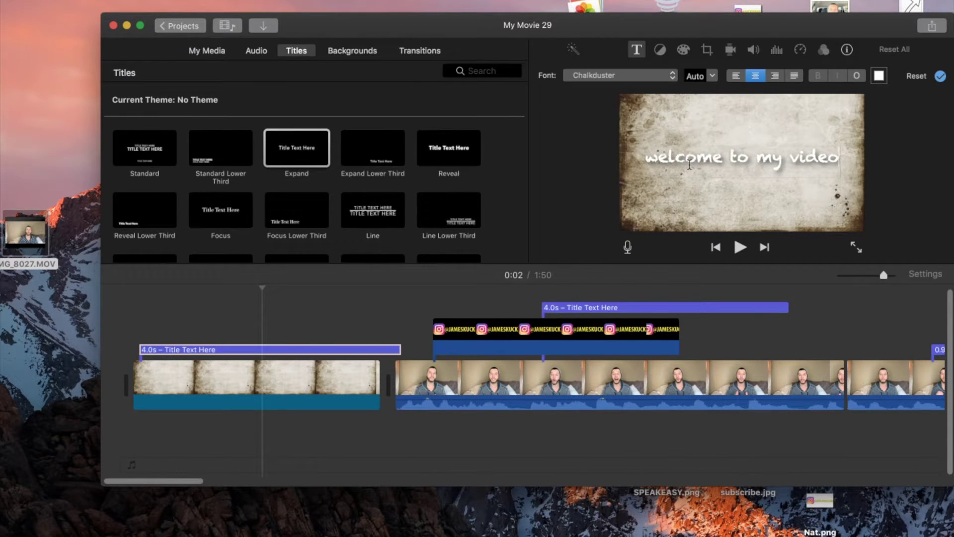
left_click(655, 80)
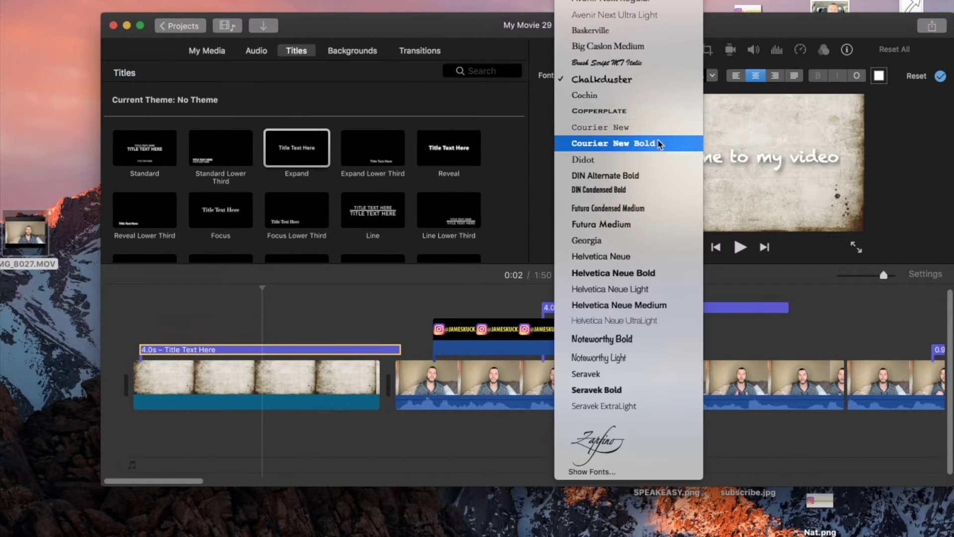
left_click(779, 184)
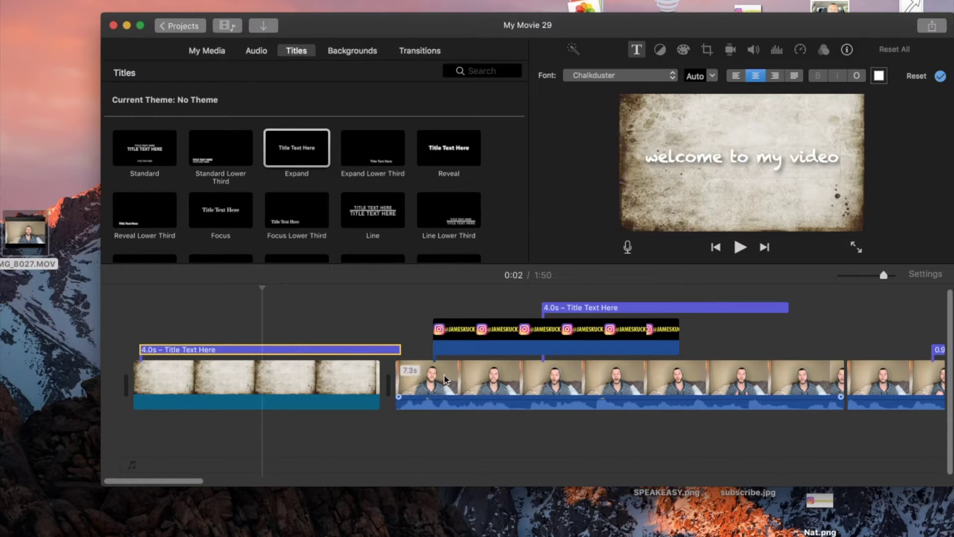
left_click(416, 382)
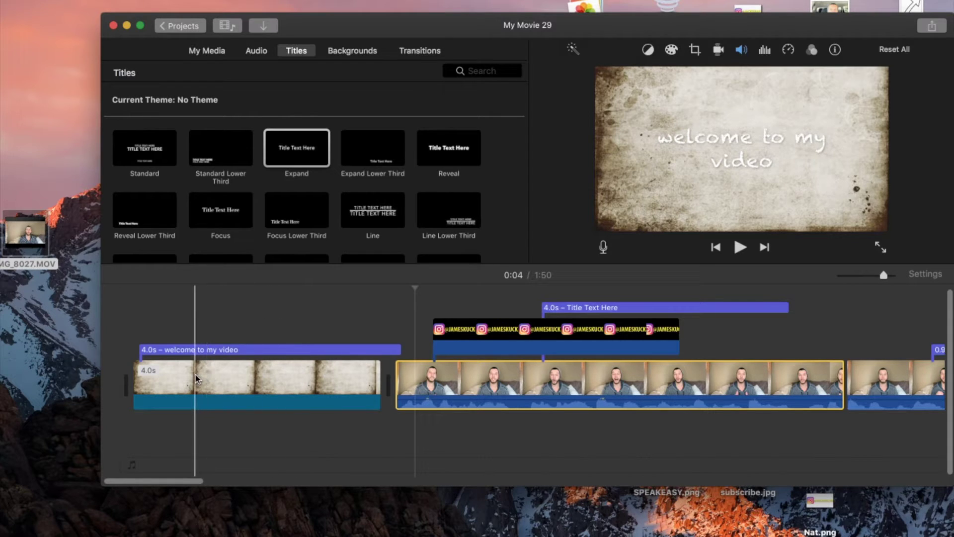
Record a voiceover about 2.3 s long beneath the Organic background and lower its volume
left_click(603, 248)
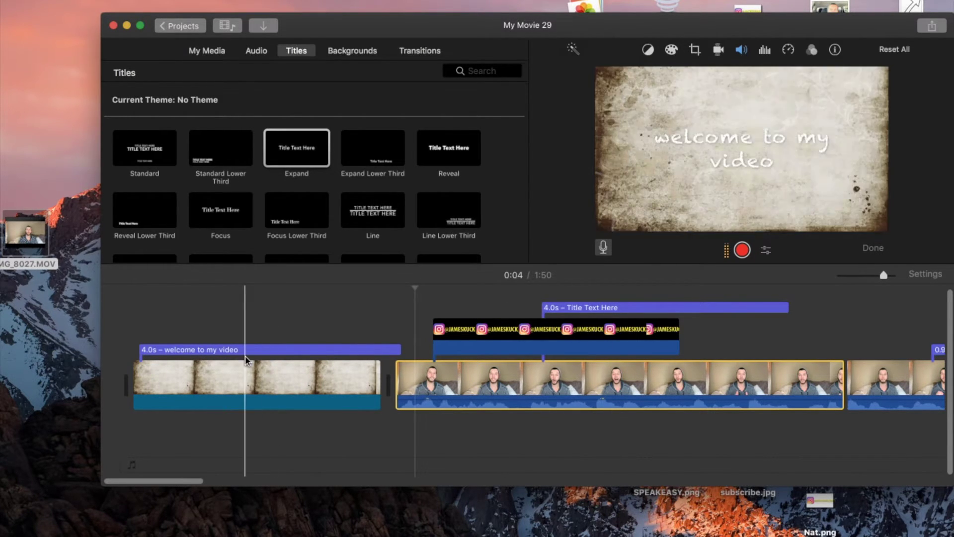
left_click(189, 366)
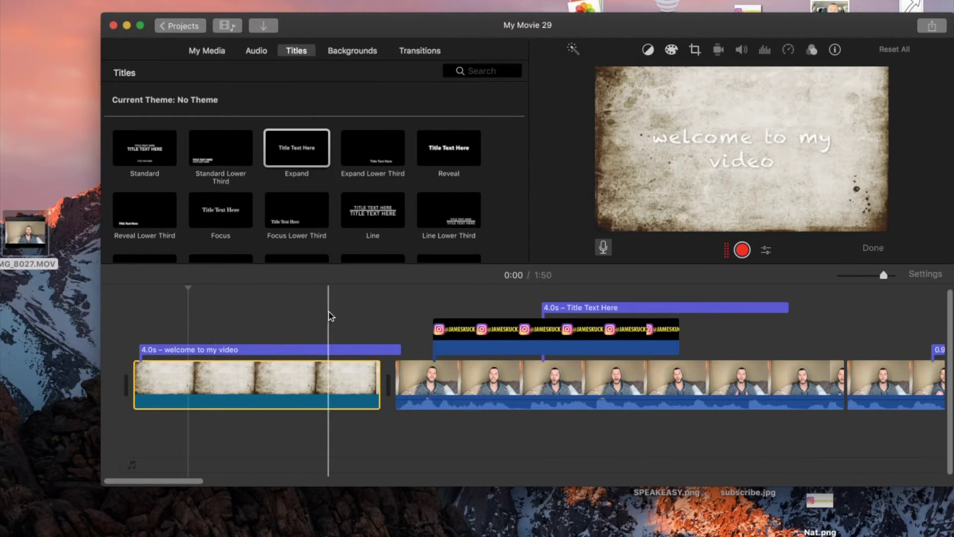
left_click(742, 250)
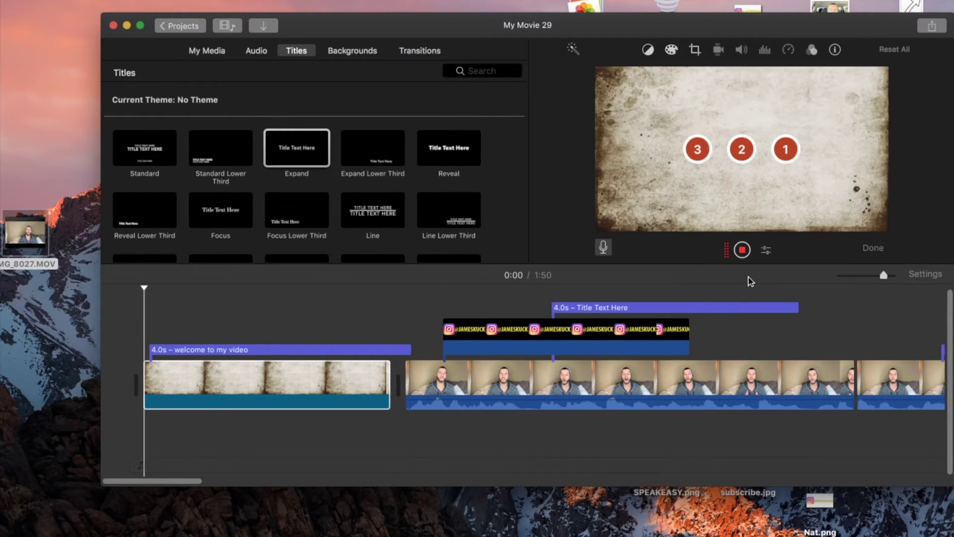
left_click(743, 250)
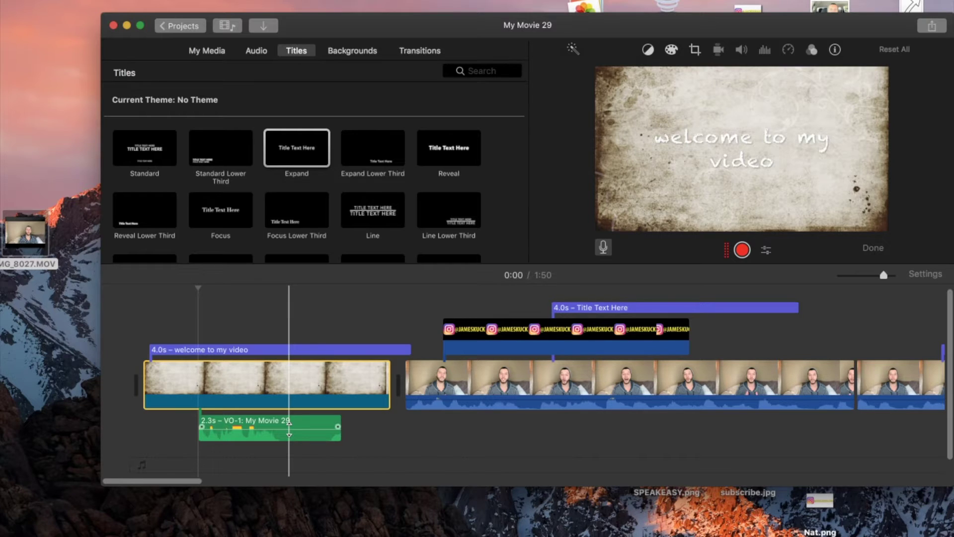
left_click(289, 428)
left_click_drag(289, 428, 289, 425)
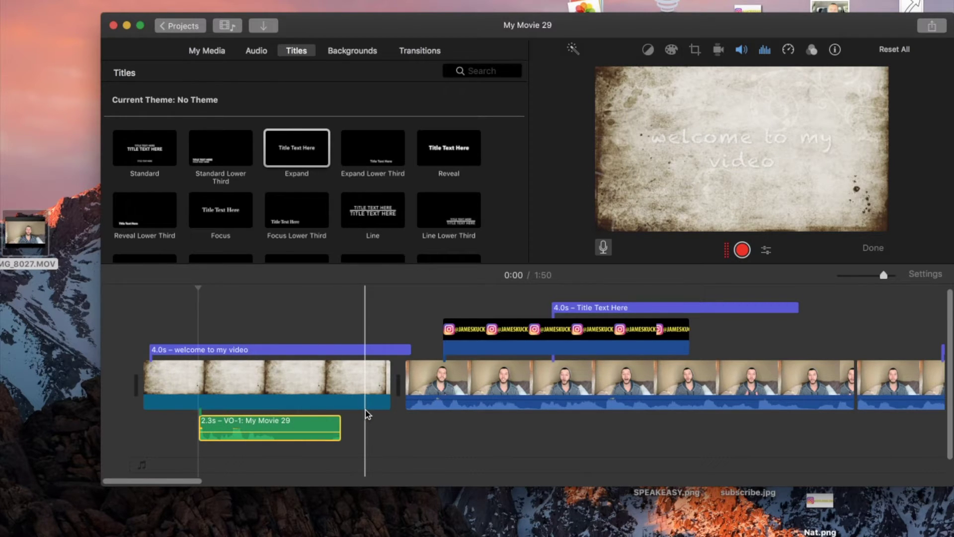
Delete the voiceover clip and the Organic background together with its title
left_click(308, 423)
key("Delete")
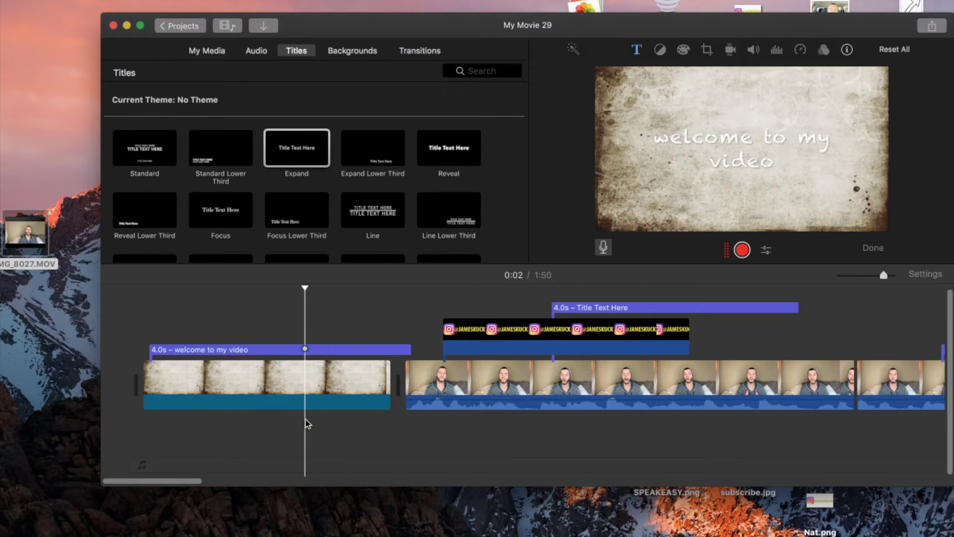
left_click(266, 380)
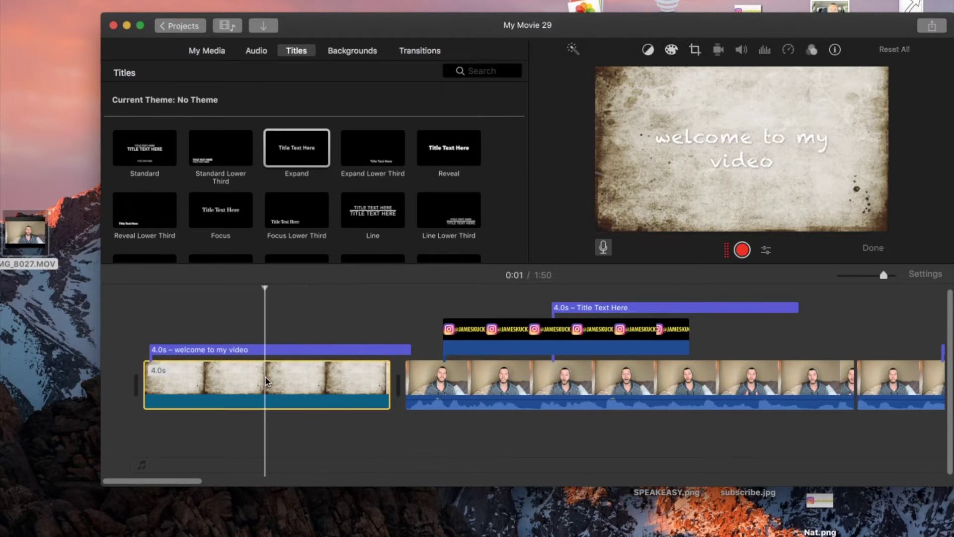
key("Delete")
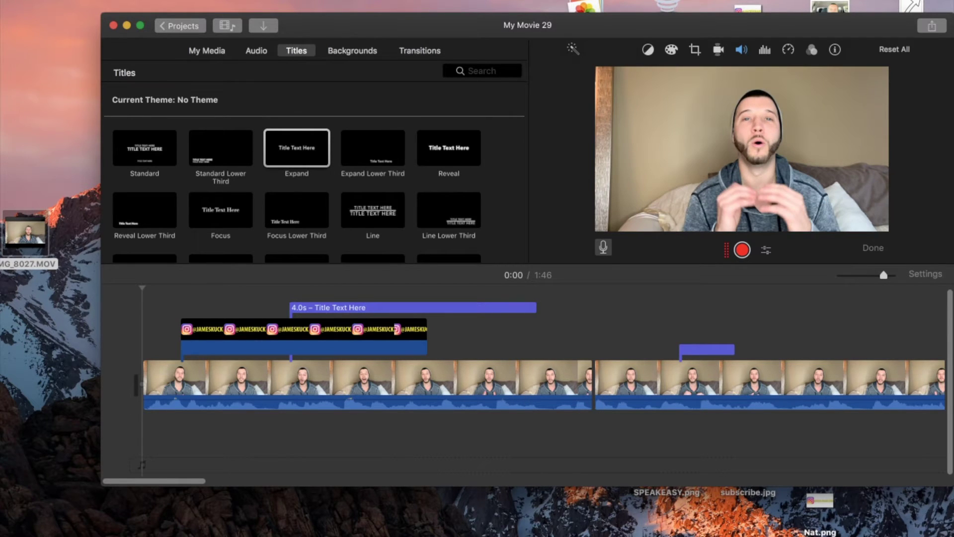
Add the car selfie image from the desktop to the timeline and place it before the first video clip
left_click(835, 4)
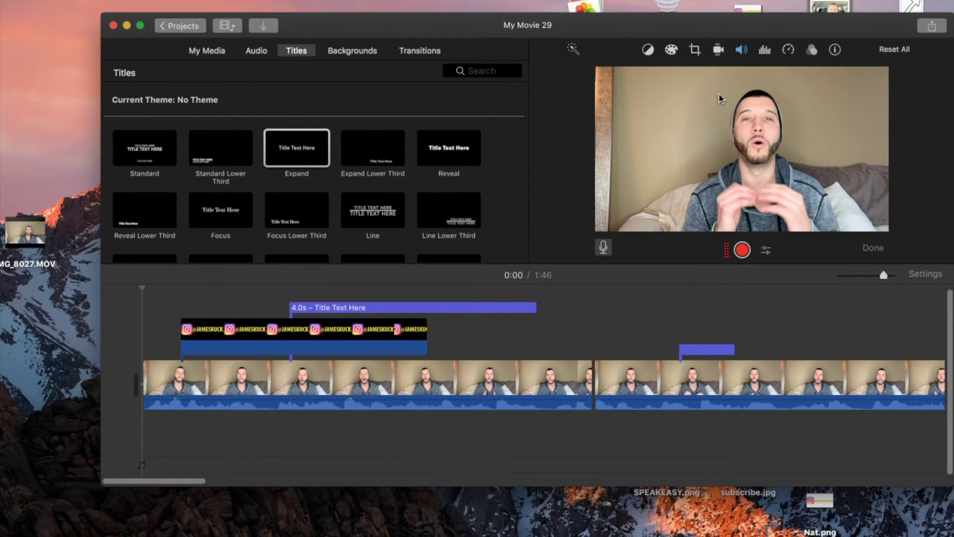
left_click_drag(831, 18, 444, 343)
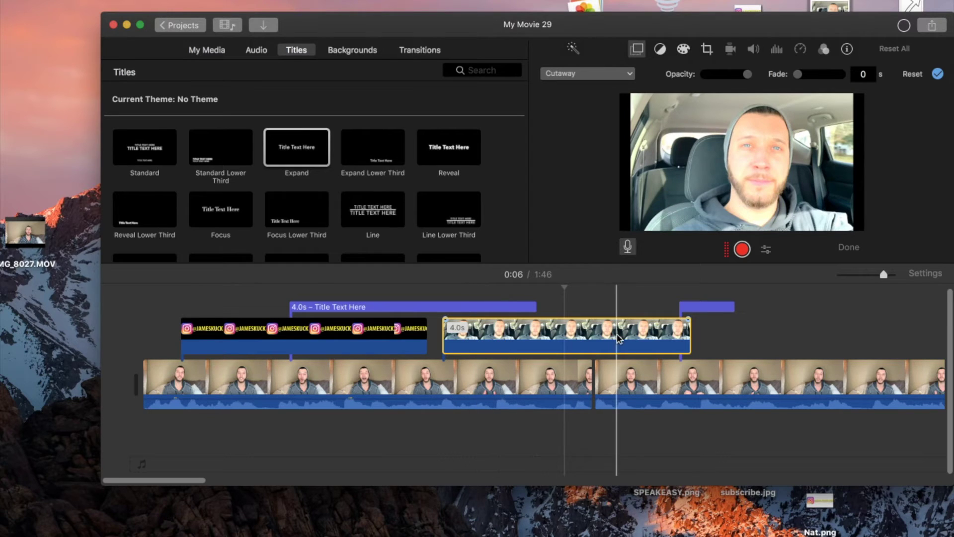
left_click_drag(520, 332, 112, 378)
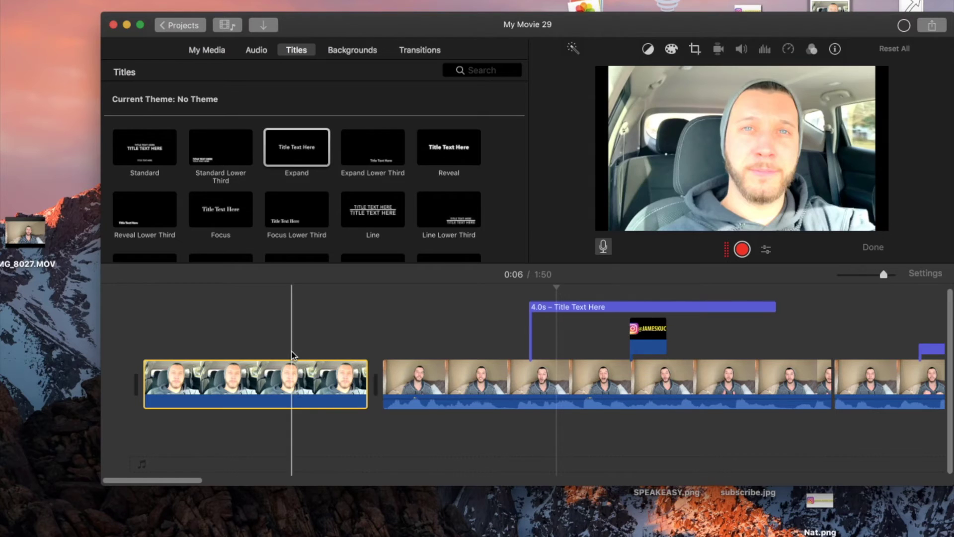
left_click(294, 374)
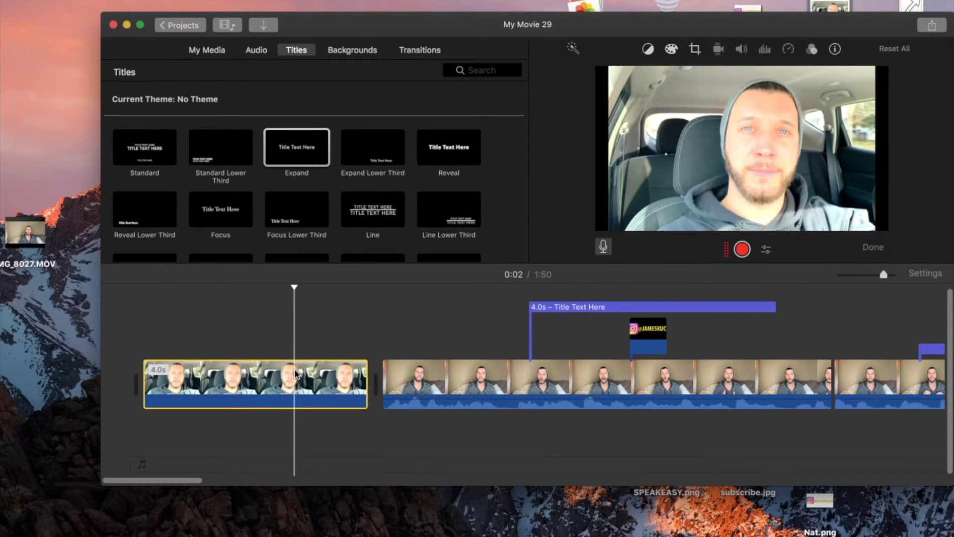
Delete the car selfie image from the timeline and trim the end of the first video clip to 7.0 s
key("Delete")
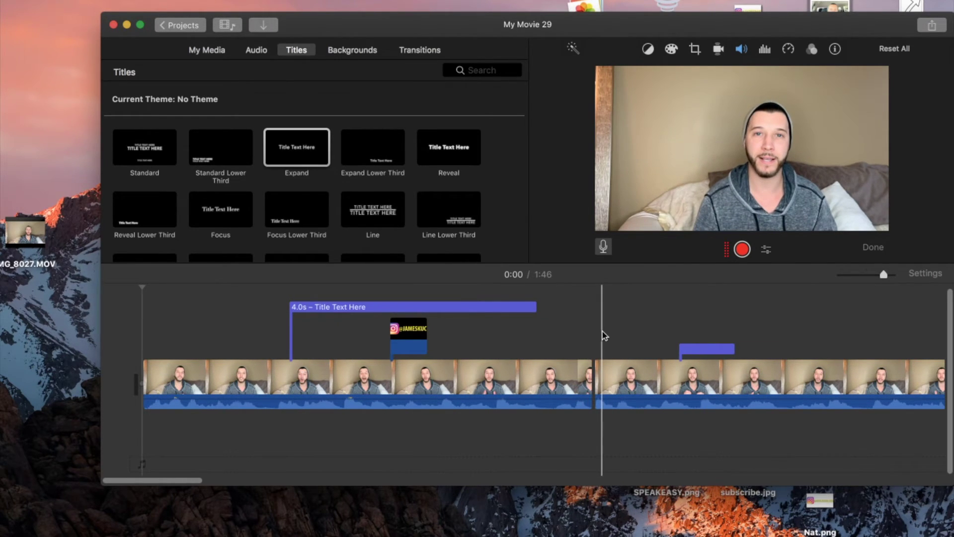
mouse_move(582, 375)
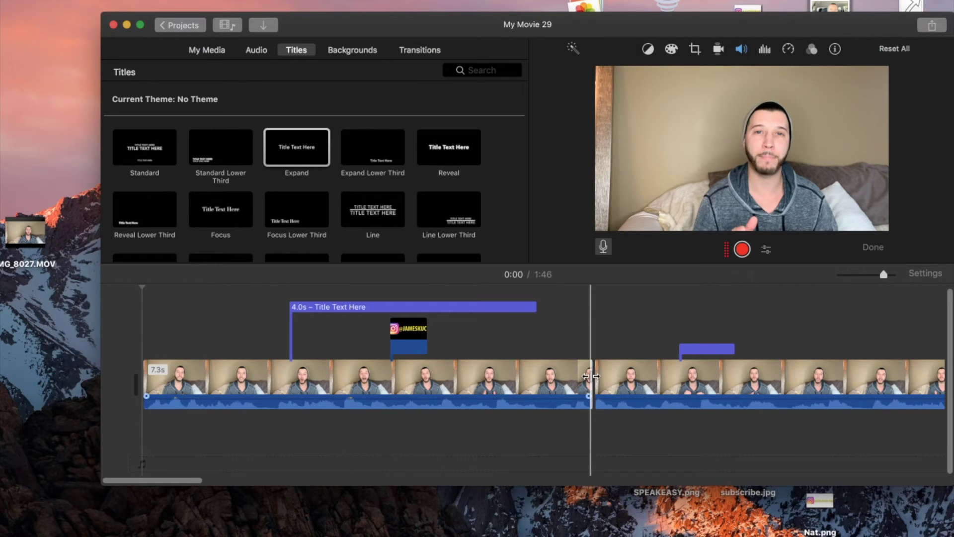
left_click(591, 376)
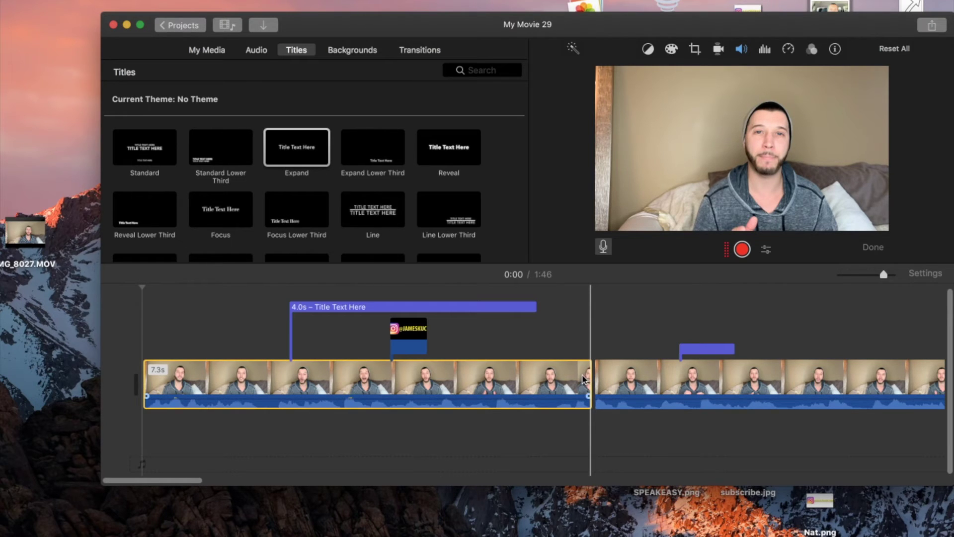
left_click_drag(591, 376, 572, 376)
Split the first video clip at about the 5-second mark and slightly trim the footage at the cut
left_click_drag(883, 273, 893, 274)
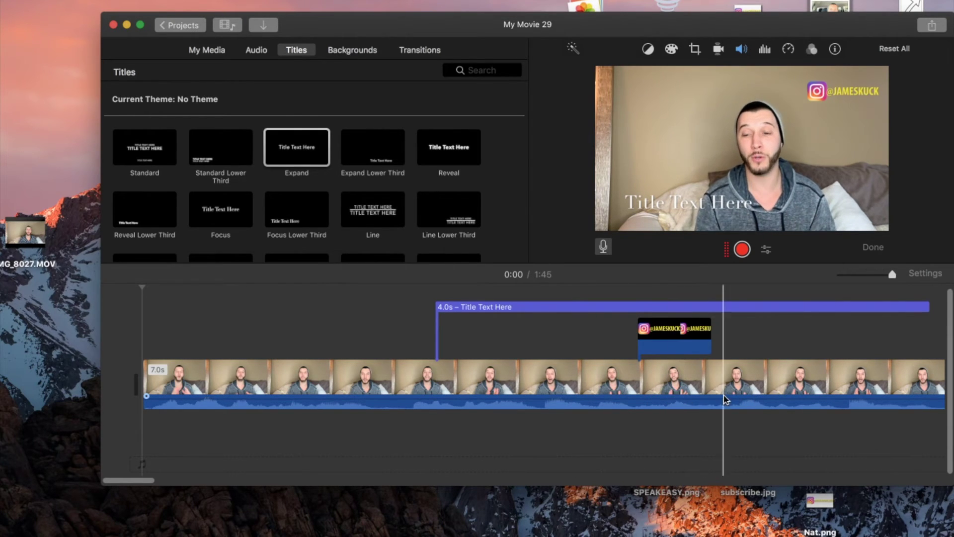
left_click(775, 380)
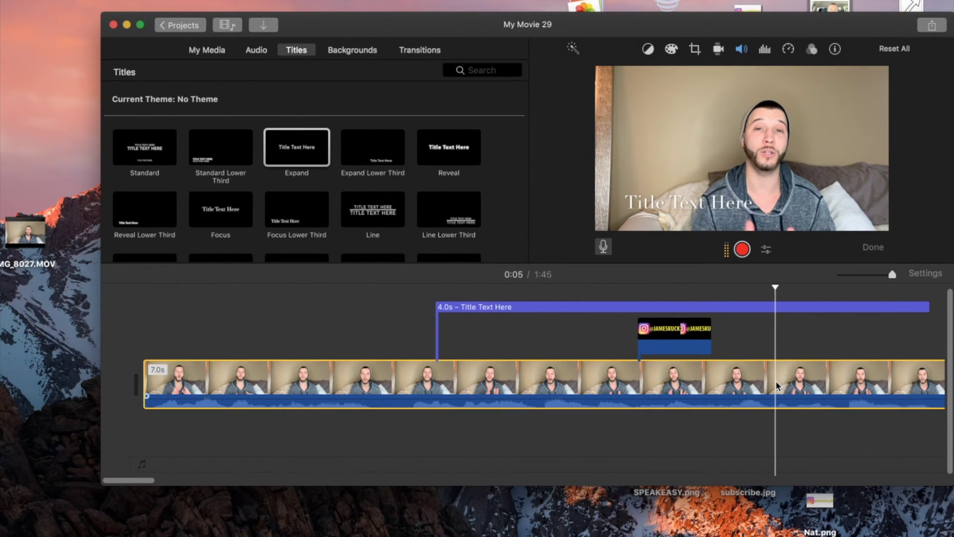
right_click(775, 380)
left_click(810, 438)
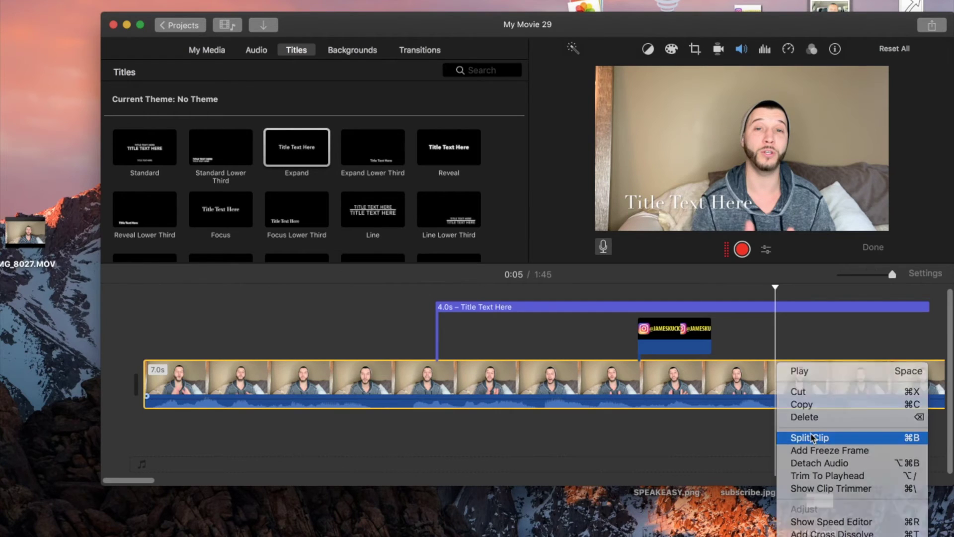
mouse_move(777, 382)
left_mouse_down()
mouse_move(806, 385)
mouse_move(781, 387)
left_mouse_up()
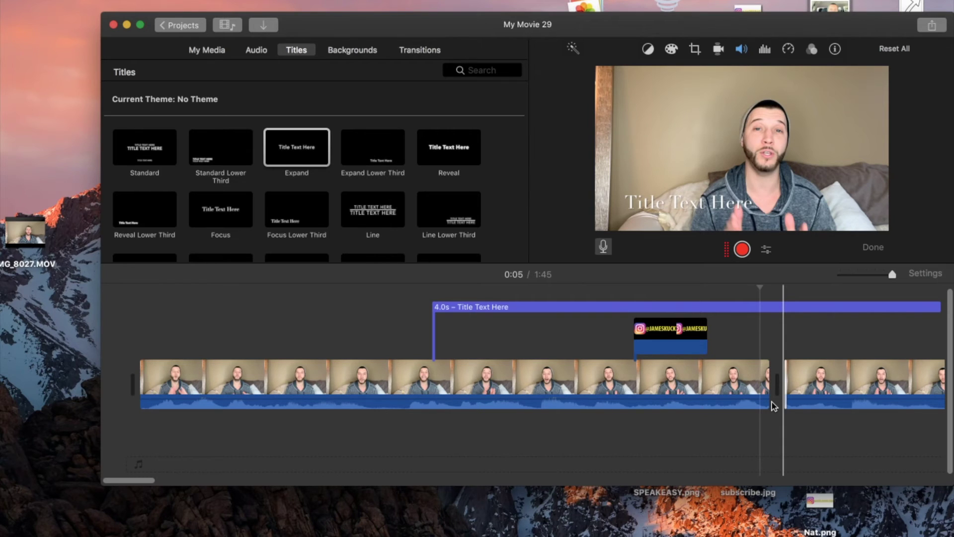
scroll(749, 419, "right", 5)
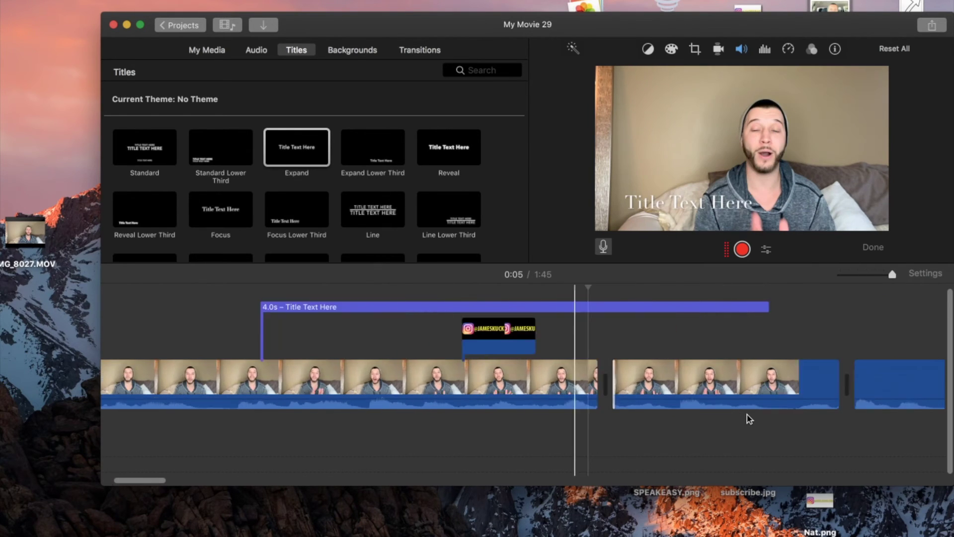
scroll(749, 419, "right", 8)
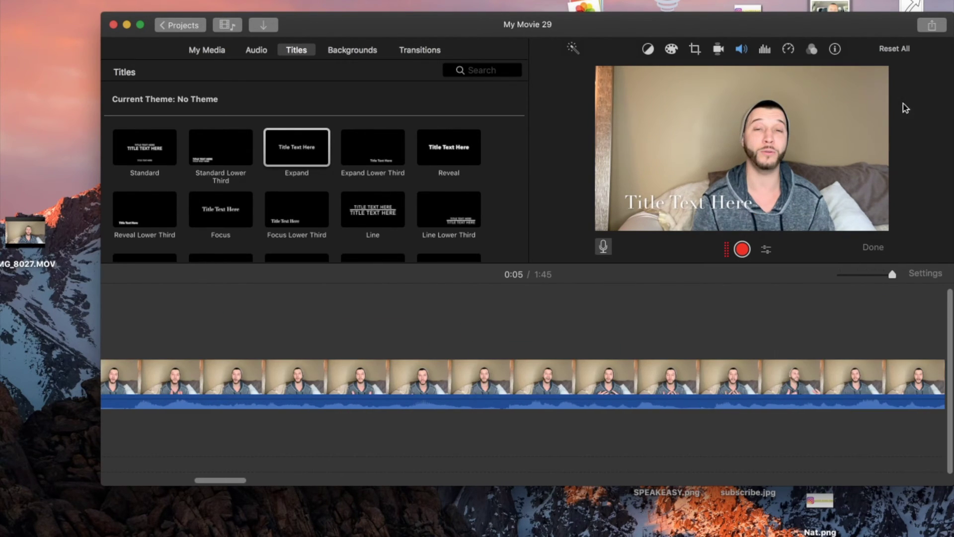
Examine the movie's file export settings and the available sharing destinations without exporting
left_click(932, 26)
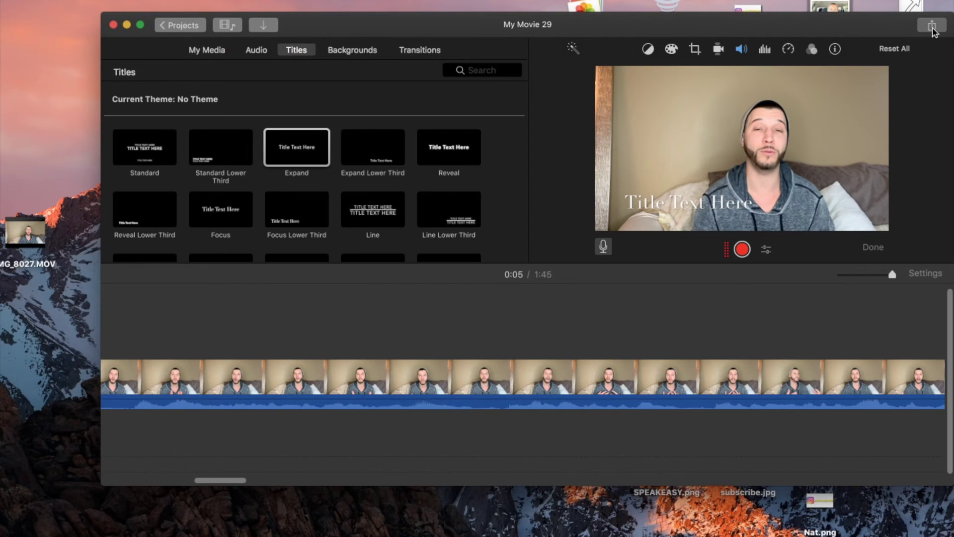
left_click(932, 26)
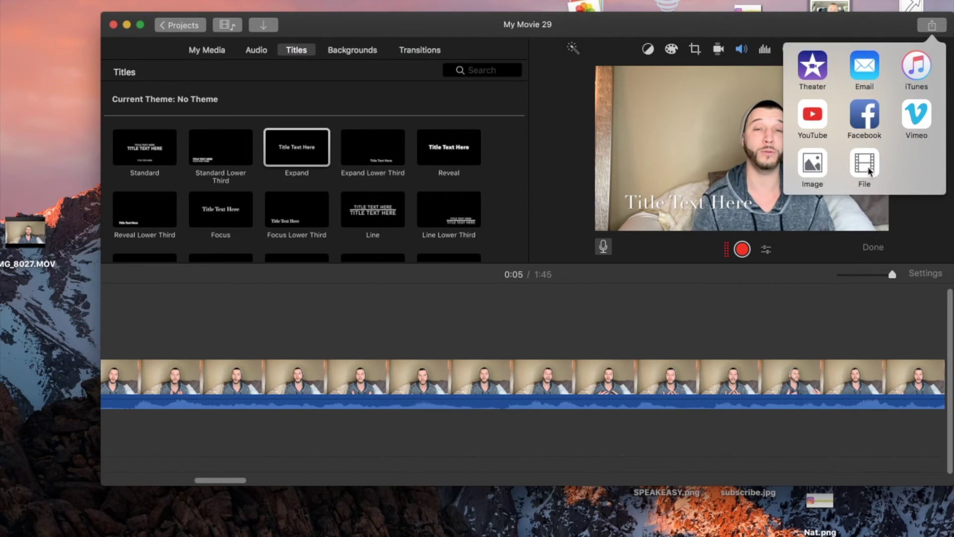
left_click(864, 164)
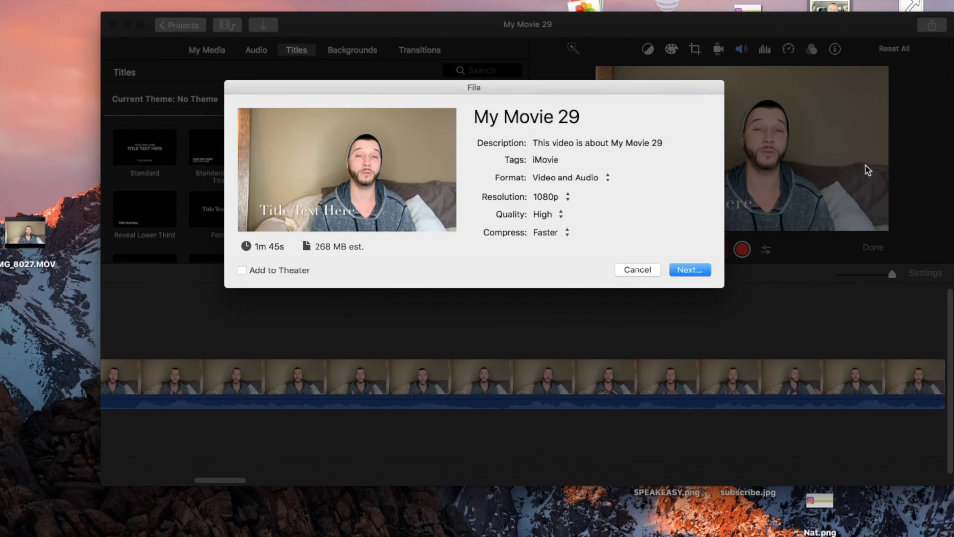
left_click_drag(616, 115, 499, 114)
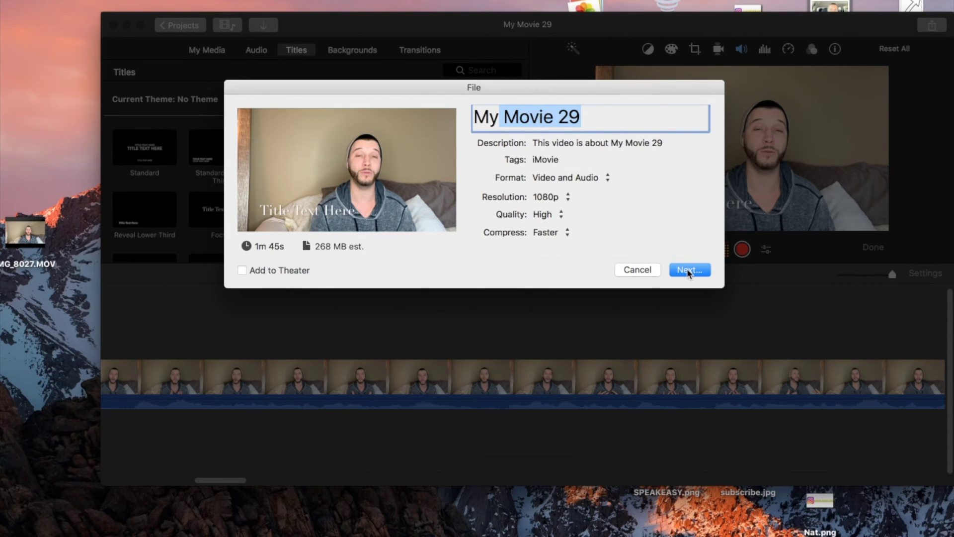
left_click(640, 271)
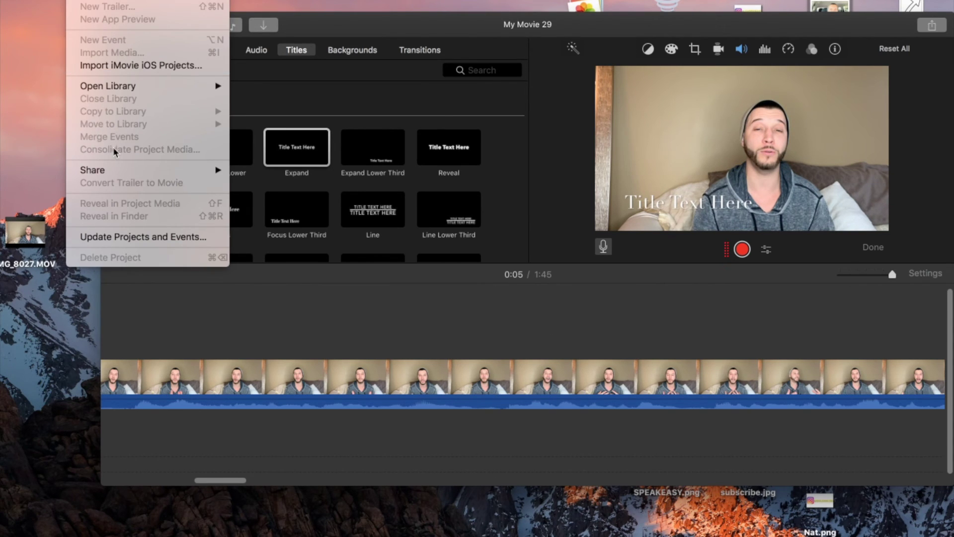
mouse_move(113, 172)
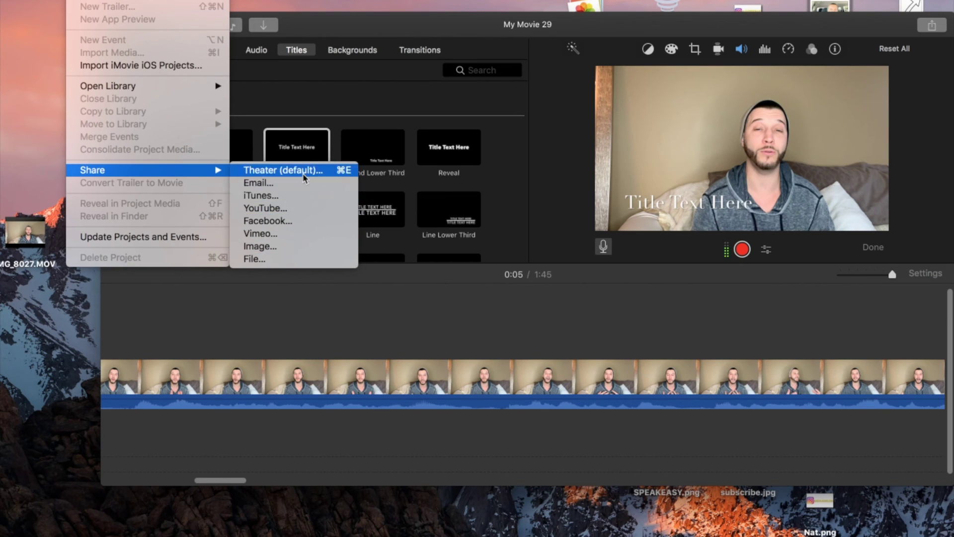
left_click(369, 305)
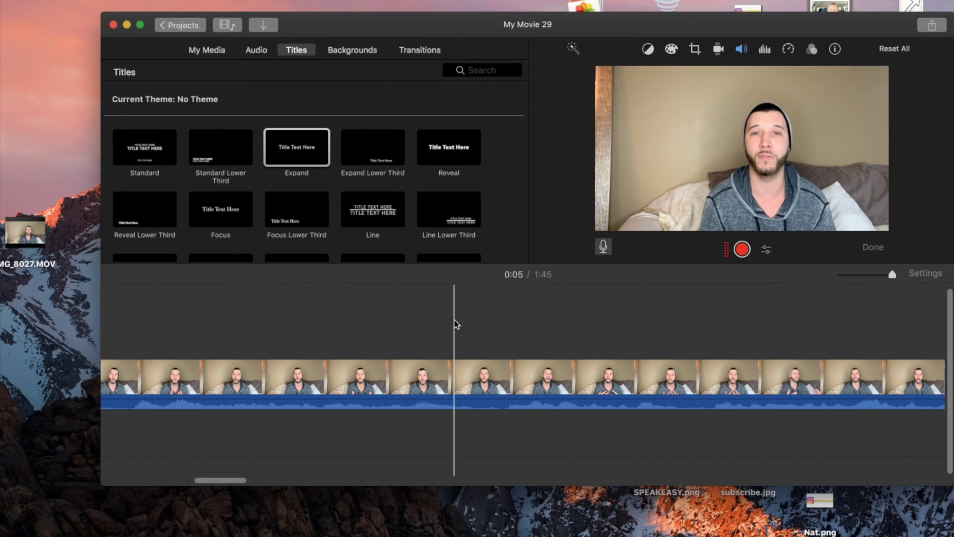